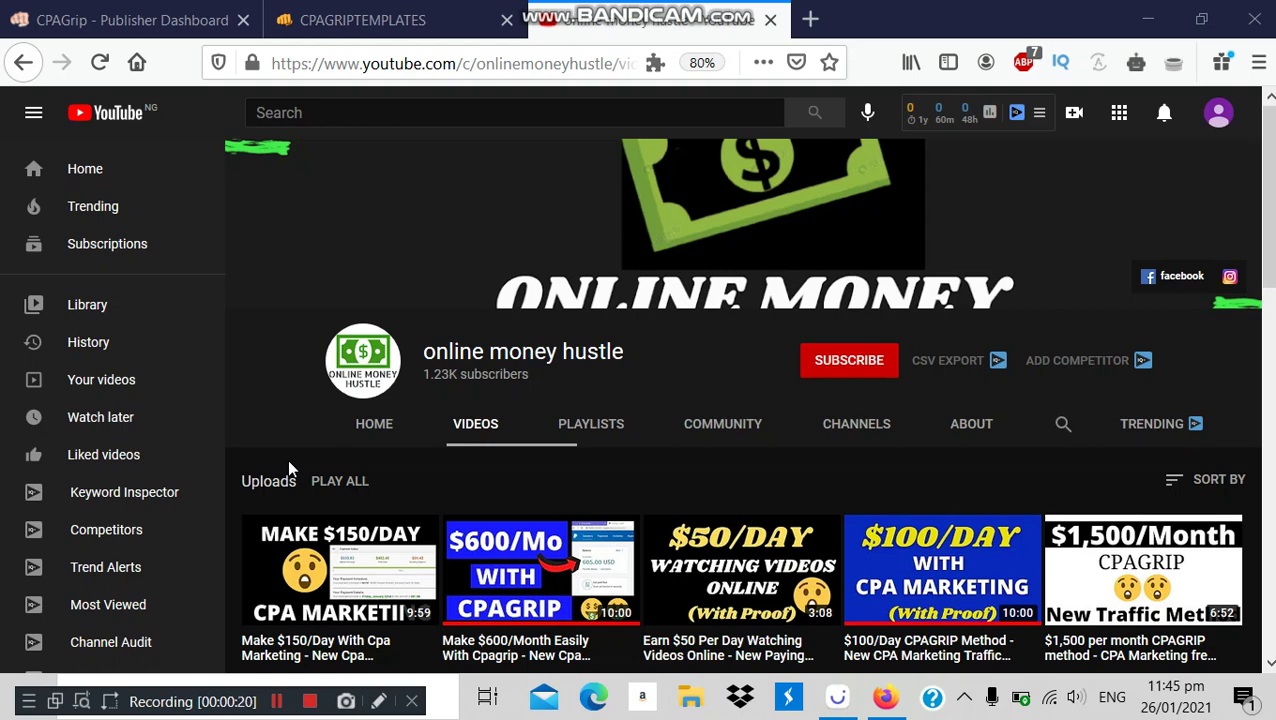
Subscribe to the online money hustle channel and set its notifications to All
{"action": "left_click", "coordinate": [826, 362]}
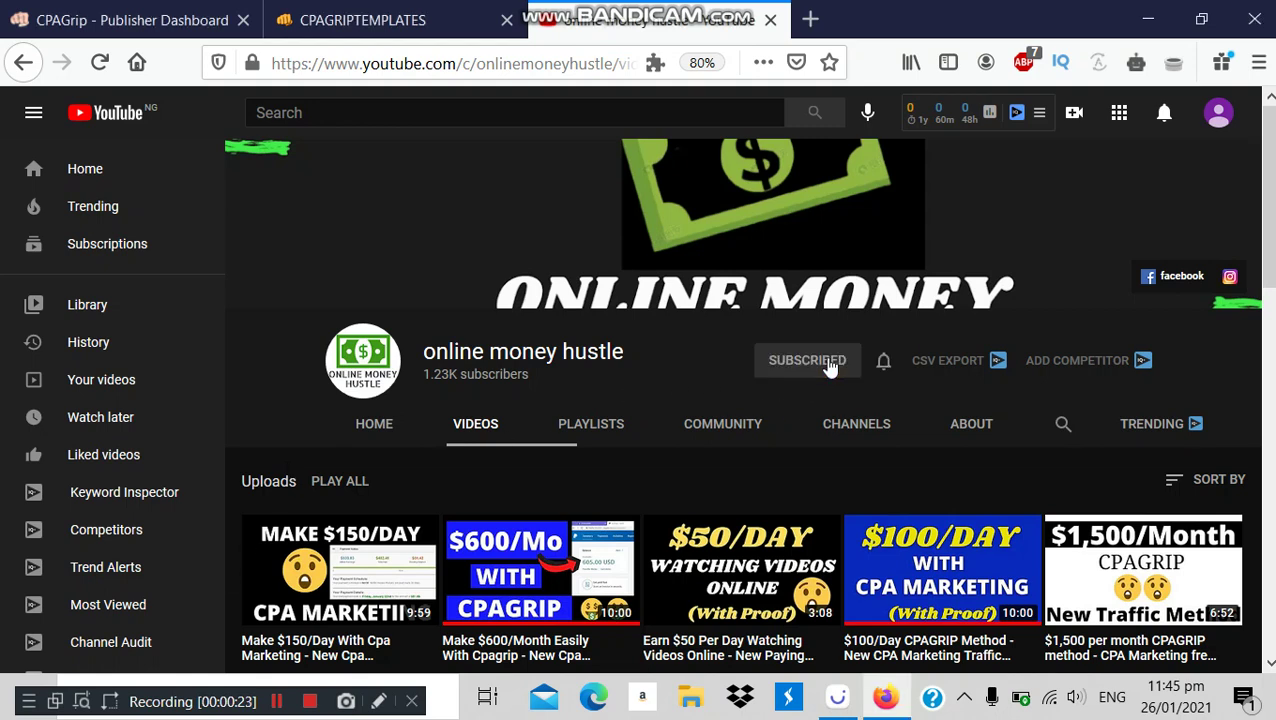
{"action": "left_click", "coordinate": [889, 364]}
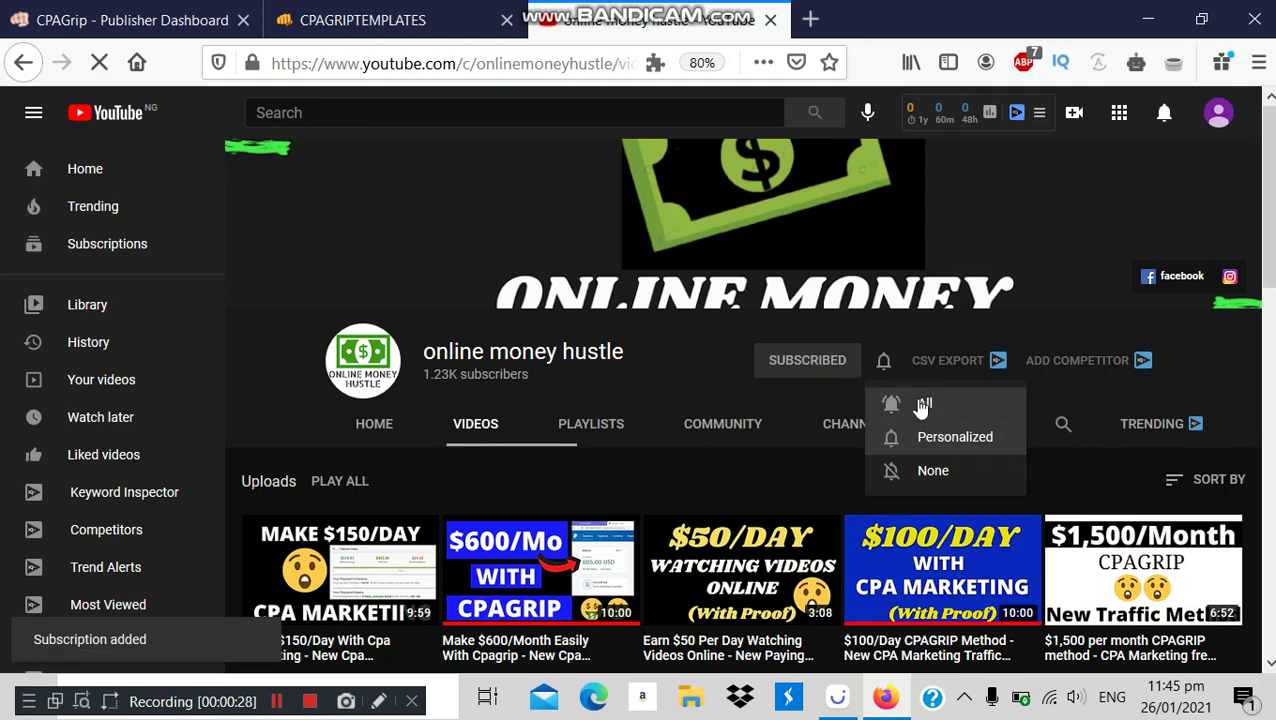
{"action": "left_click", "coordinate": [944, 405]}
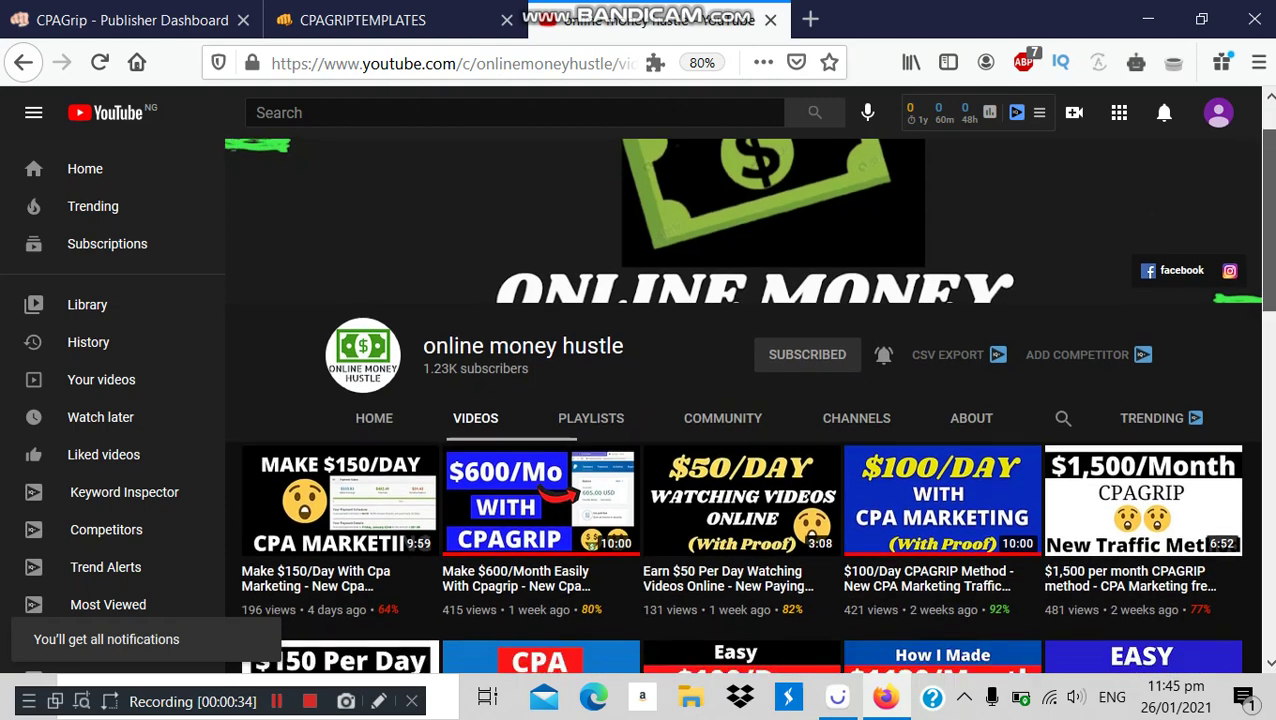
Look through the channel's uploaded videos on CPA marketing and earning money online
{"action": "scroll", "coordinate": [1270, 155], "scroll_direction": "down", "scroll_amount": 2}
{"action": "scroll", "coordinate": [1268, 200], "scroll_direction": "down", "scroll_amount": 6}
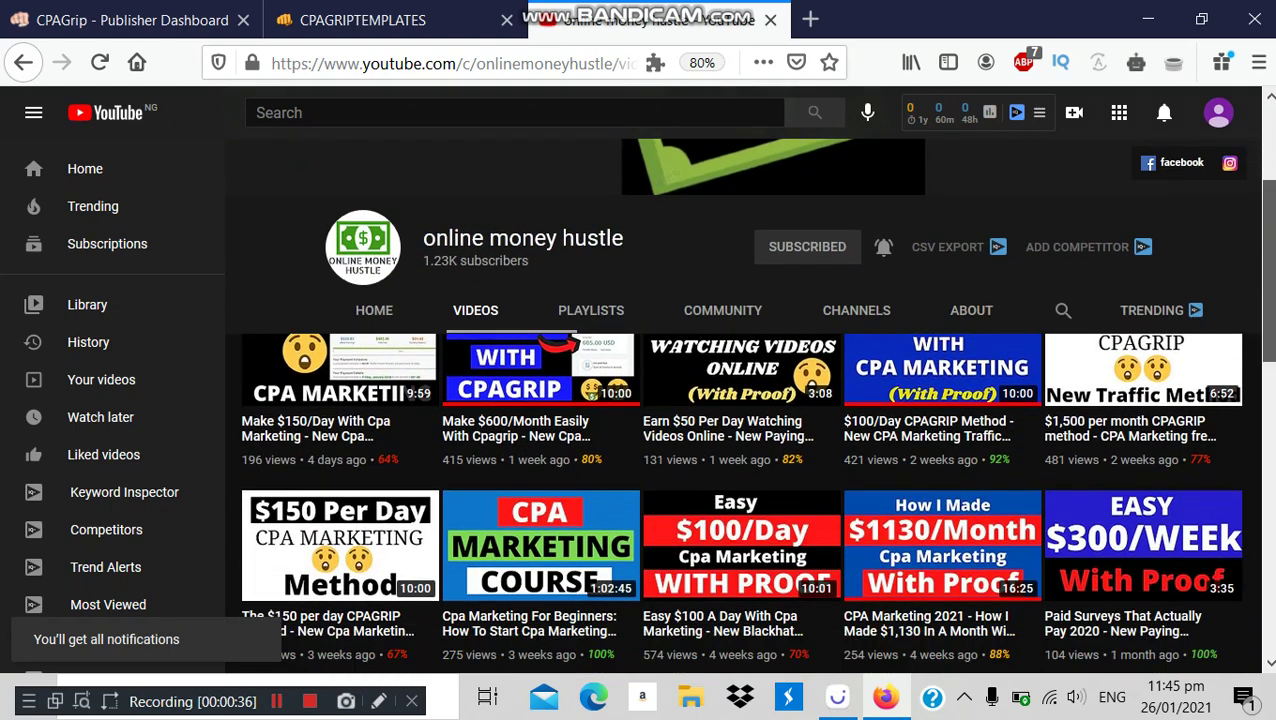
{"action": "scroll", "coordinate": [741, 420], "scroll_direction": "down", "scroll_amount": 3}
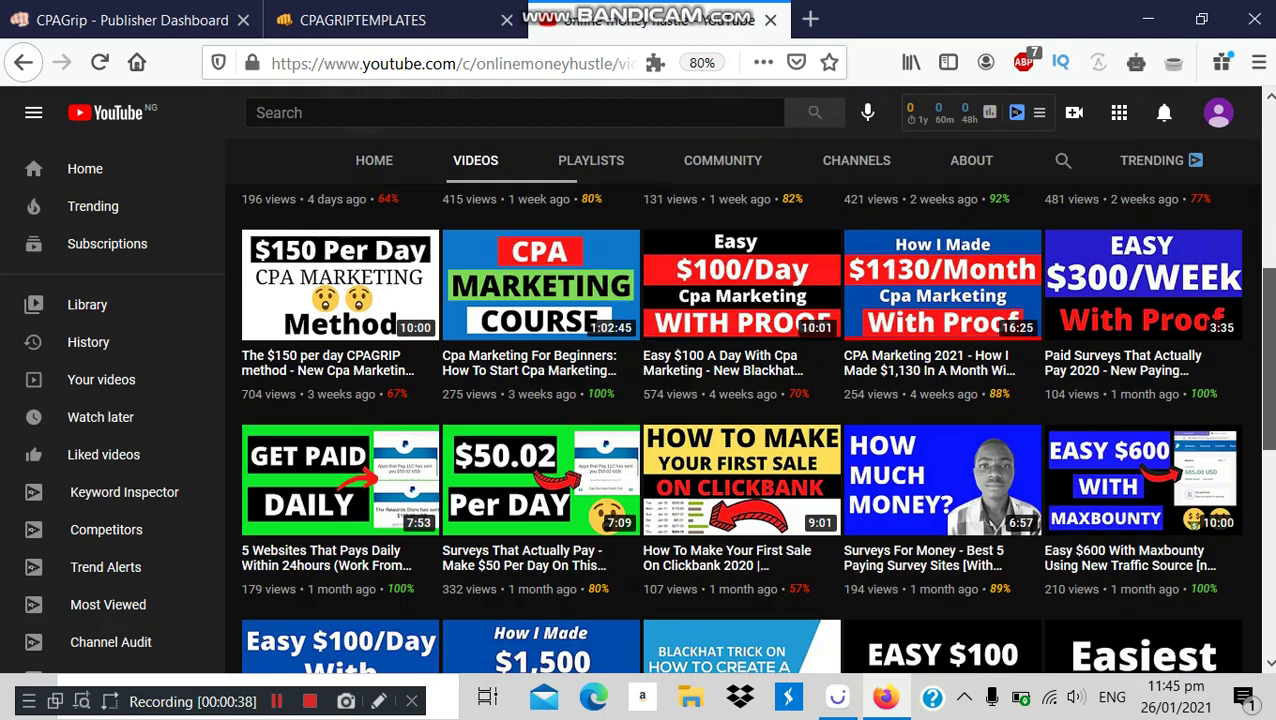
{"action": "scroll", "coordinate": [741, 420], "scroll_direction": "up", "scroll_amount": 5}
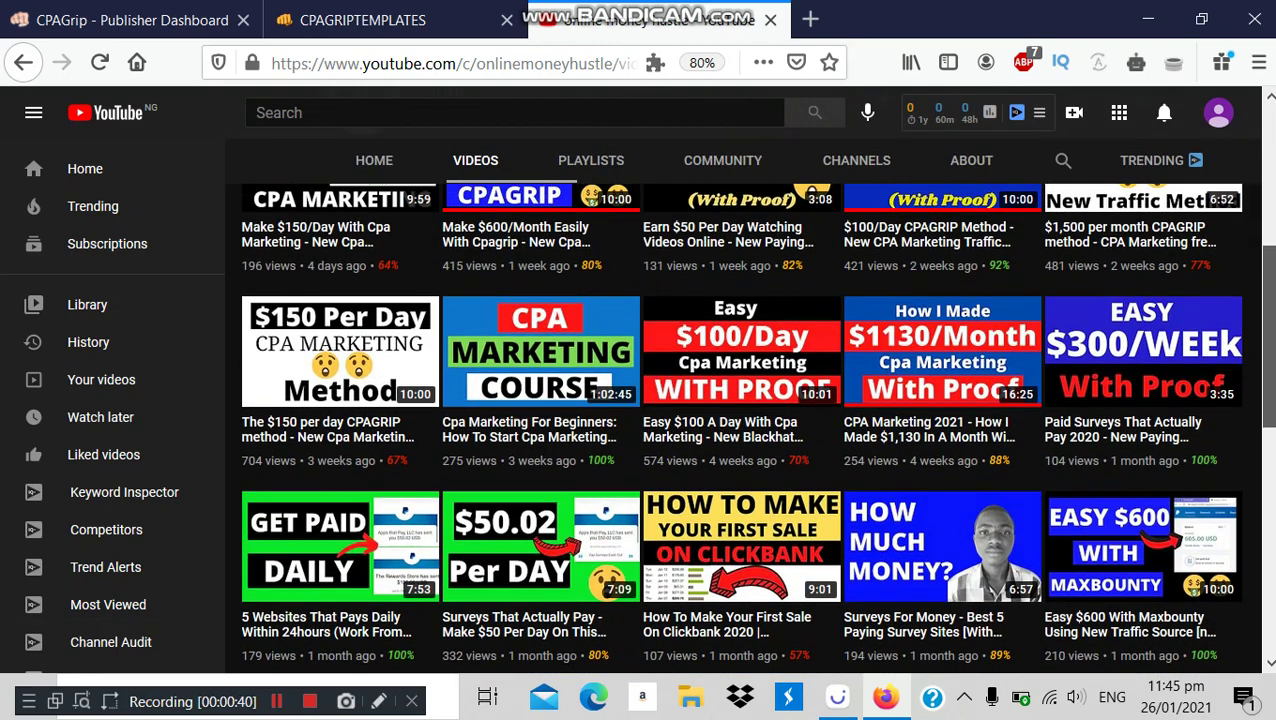
{"action": "scroll", "coordinate": [1268, 170], "scroll_direction": "up", "scroll_amount": 5}
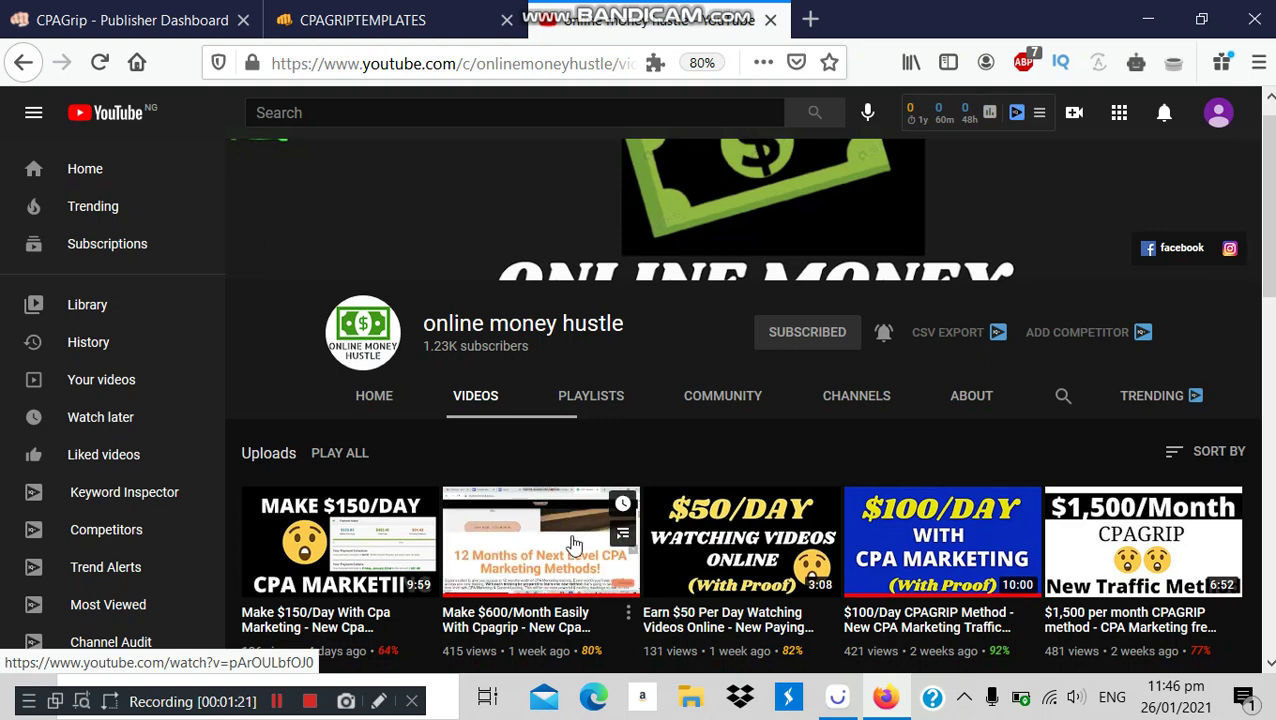
Switch to the CPAGRIPTEMPLATES site and look through the landing page and locker templates on its first page
{"action": "left_click", "coordinate": [338, 12]}
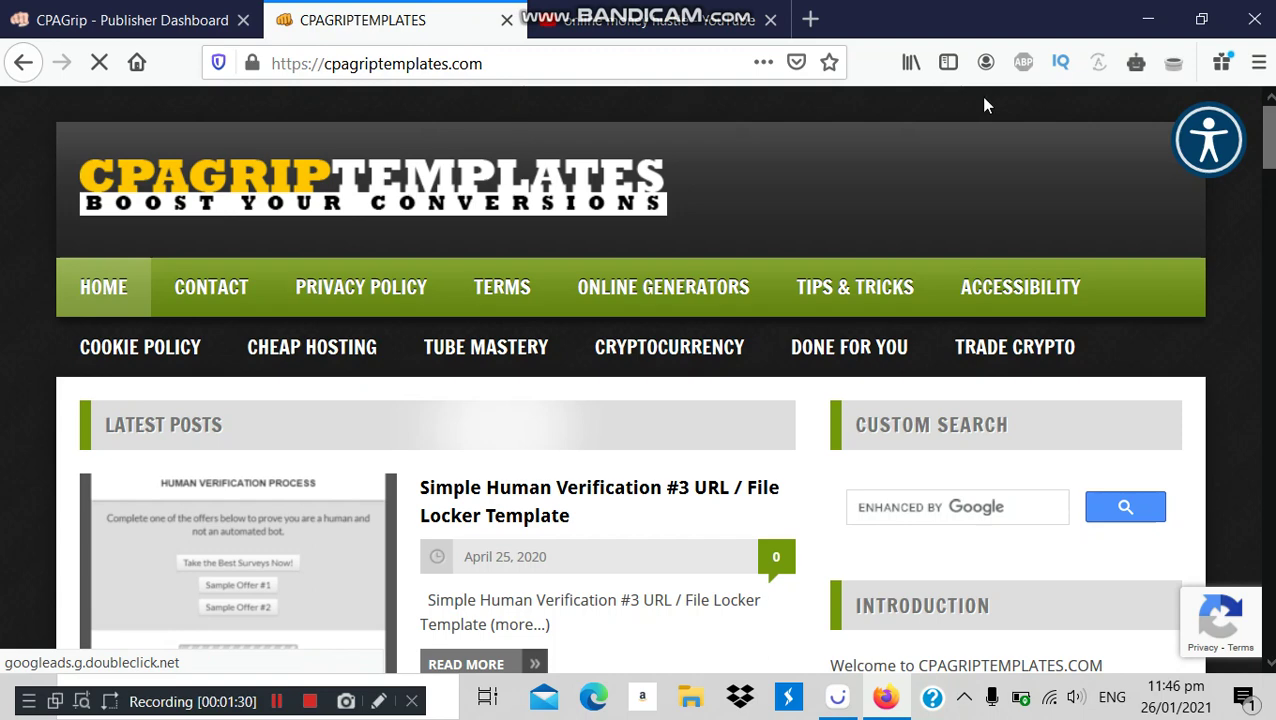
{"action": "scroll", "coordinate": [638, 380], "scroll_direction": "down", "scroll_amount": 3}
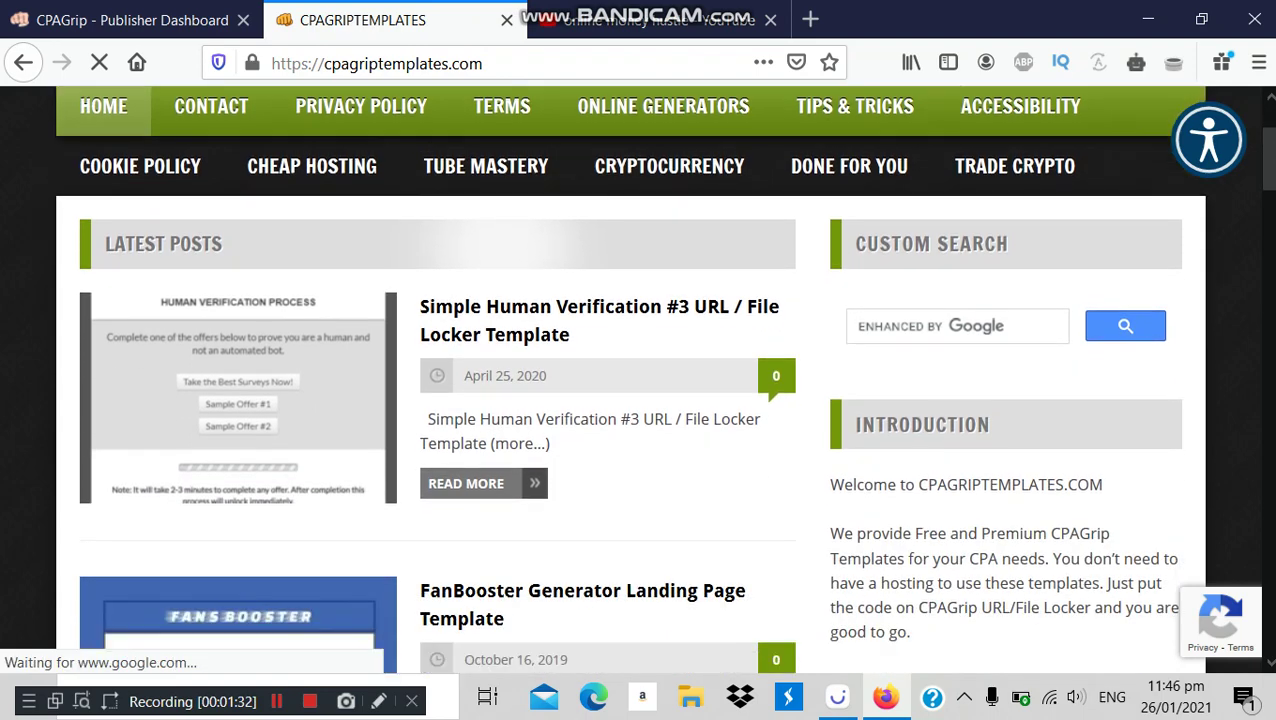
{"action": "scroll", "coordinate": [638, 380], "scroll_direction": "down", "scroll_amount": 3}
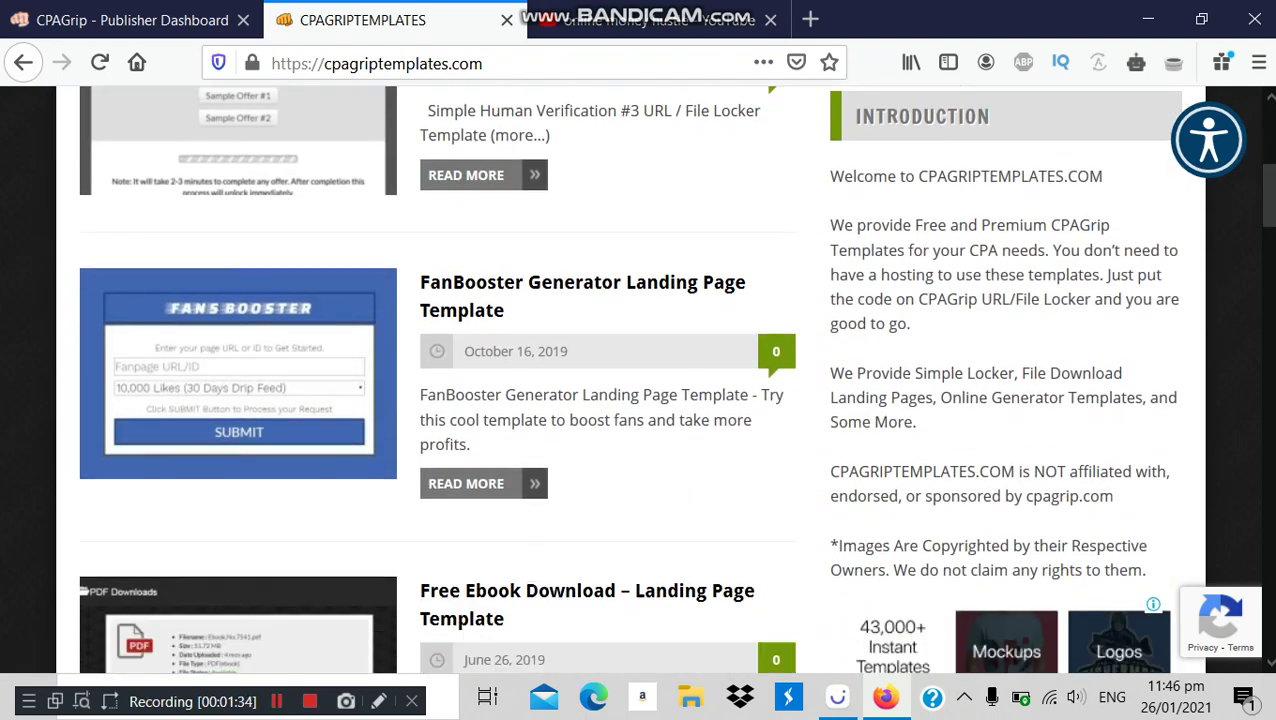
{"action": "scroll", "coordinate": [638, 380], "scroll_direction": "down", "scroll_amount": 3}
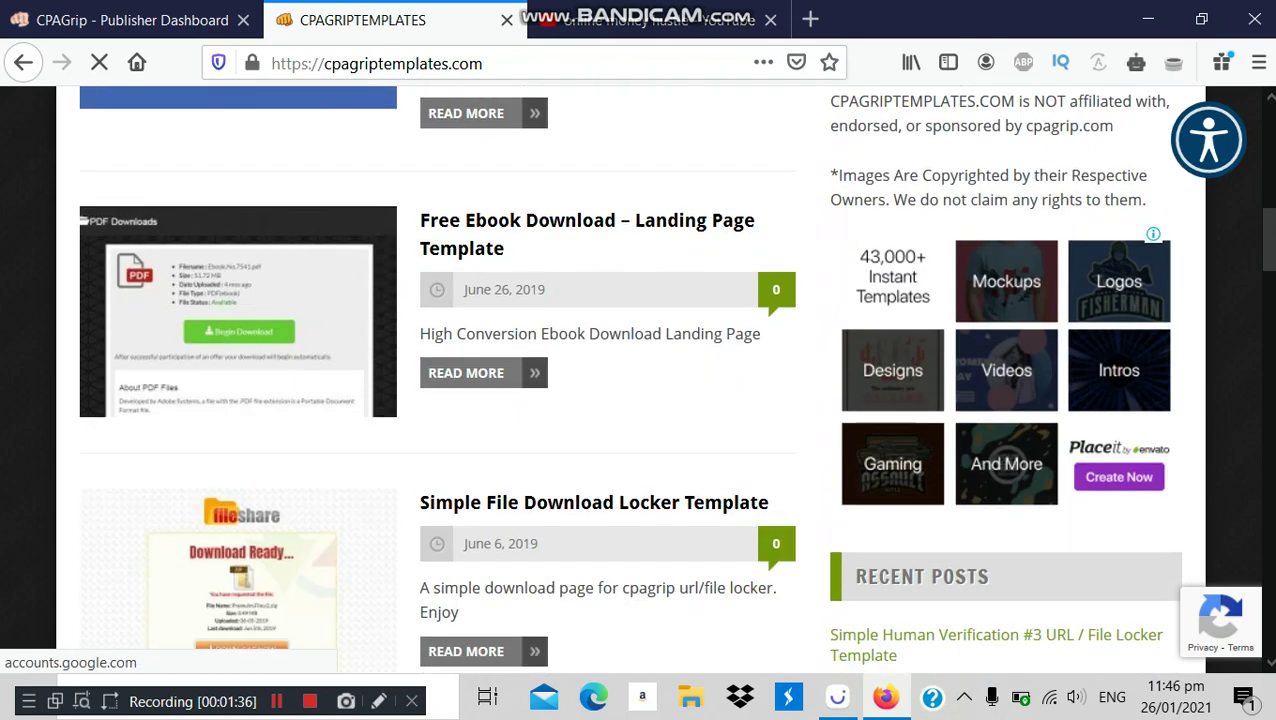
{"action": "scroll", "coordinate": [638, 380], "scroll_direction": "up", "scroll_amount": 2}
{"action": "scroll", "coordinate": [1273, 177], "scroll_direction": "up", "scroll_amount": 4}
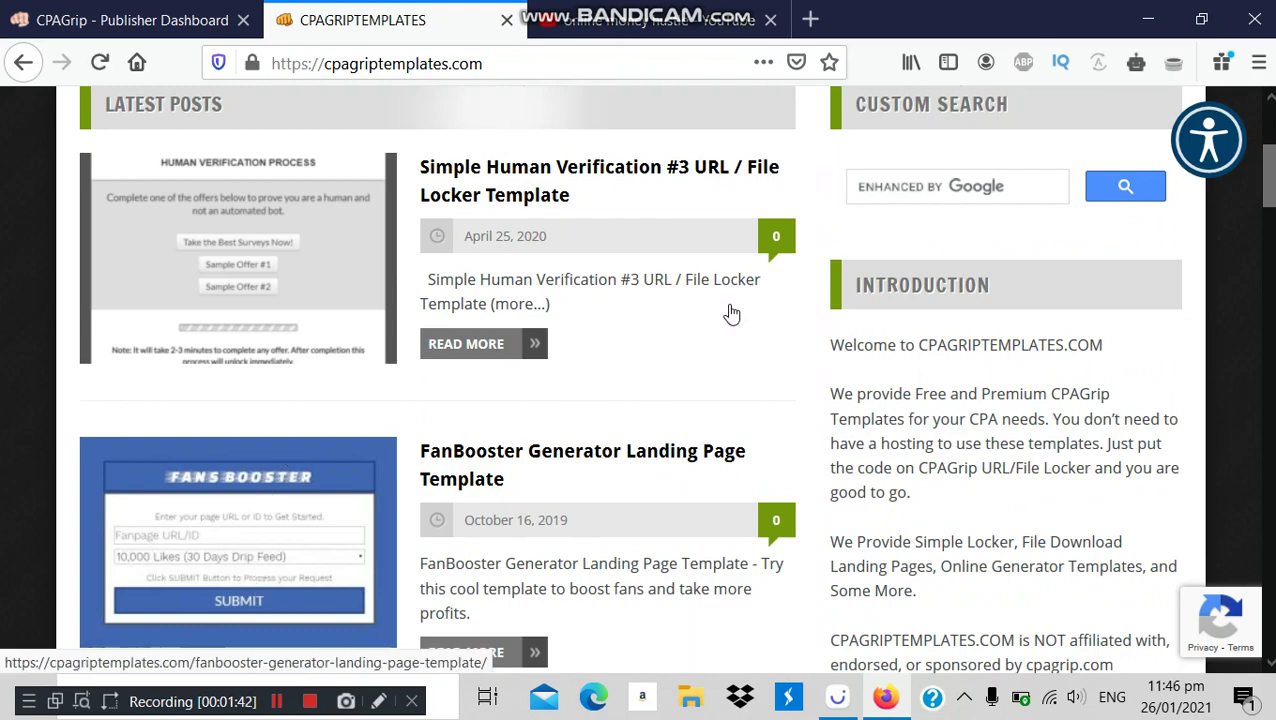
{"action": "scroll", "coordinate": [1270, 160], "scroll_direction": "down", "scroll_amount": 3}
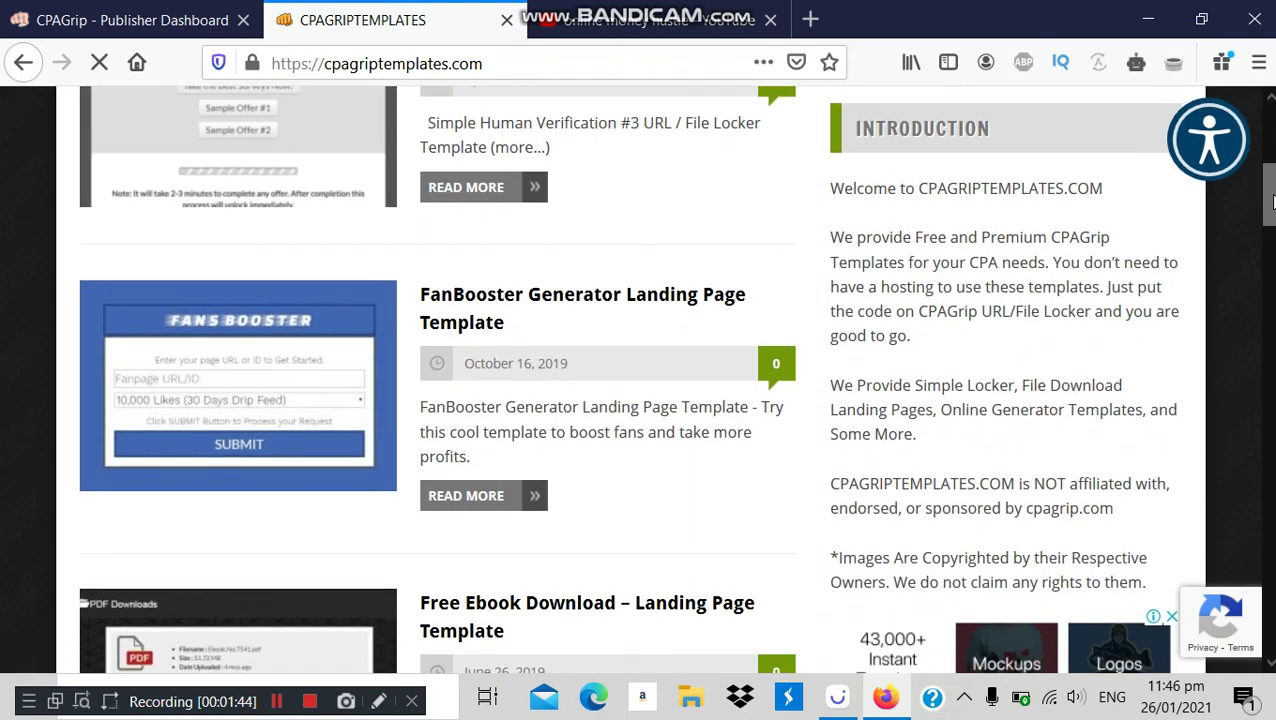
{"action": "scroll", "coordinate": [640, 380], "scroll_direction": "down", "scroll_amount": 6}
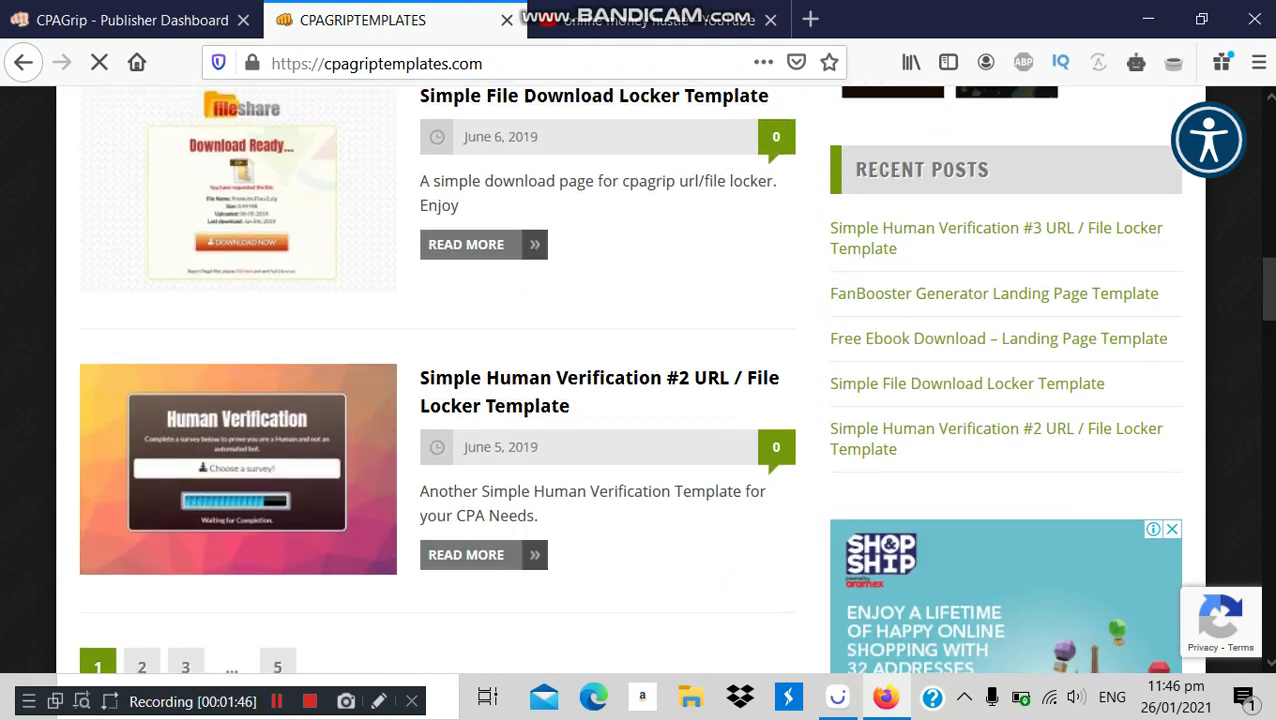
{"action": "scroll", "coordinate": [436, 456], "scroll_direction": "down", "scroll_amount": 2}
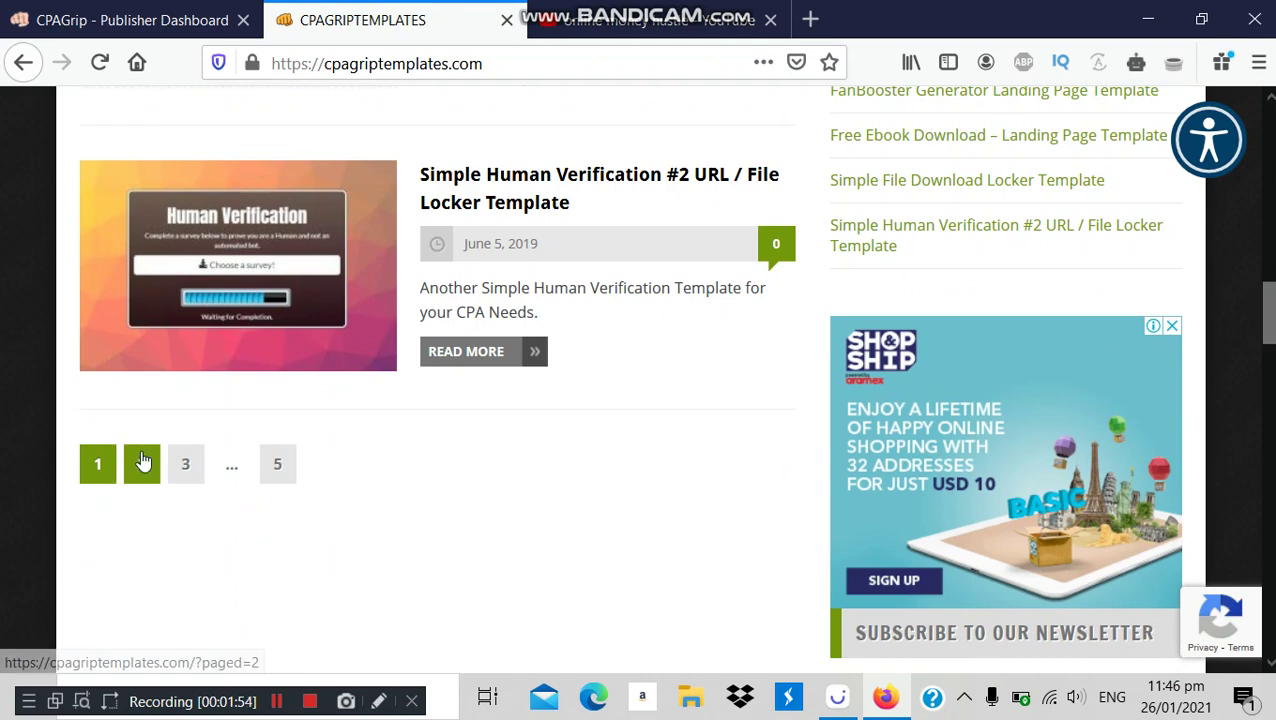
Open page 2 of the template posts, dismissing the ad, and look through the templates listed there
{"action": "left_click", "coordinate": [143, 461]}
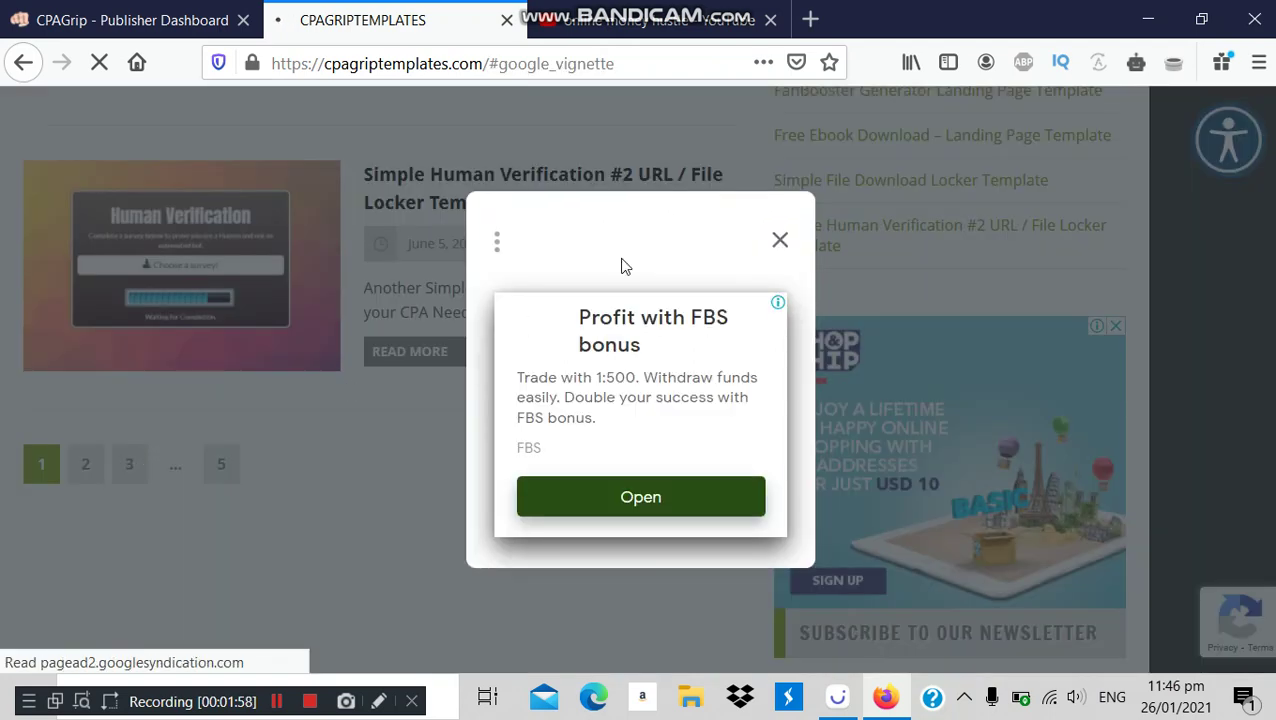
{"action": "left_click", "coordinate": [780, 244]}
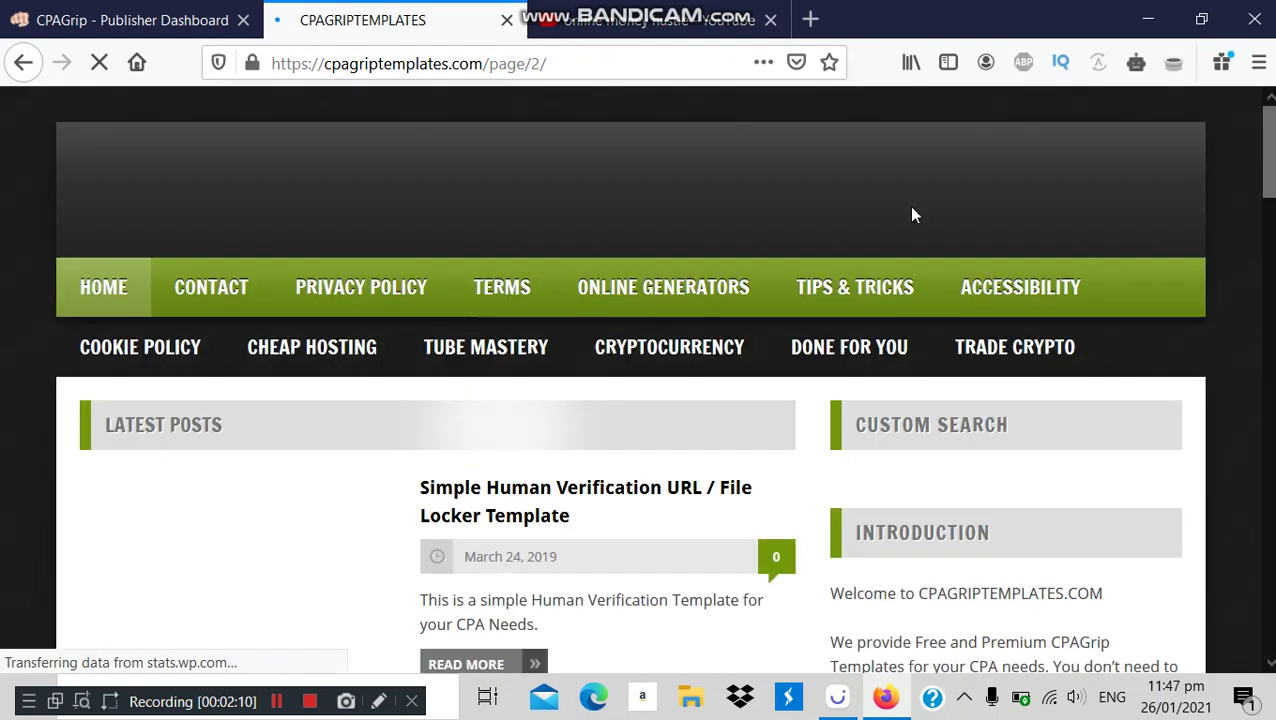
{"action": "left_click_drag", "start_coordinate": [1272, 150], "coordinate": [1272, 236]}
{"action": "scroll", "coordinate": [239, 382], "scroll_direction": "down", "scroll_amount": 3}
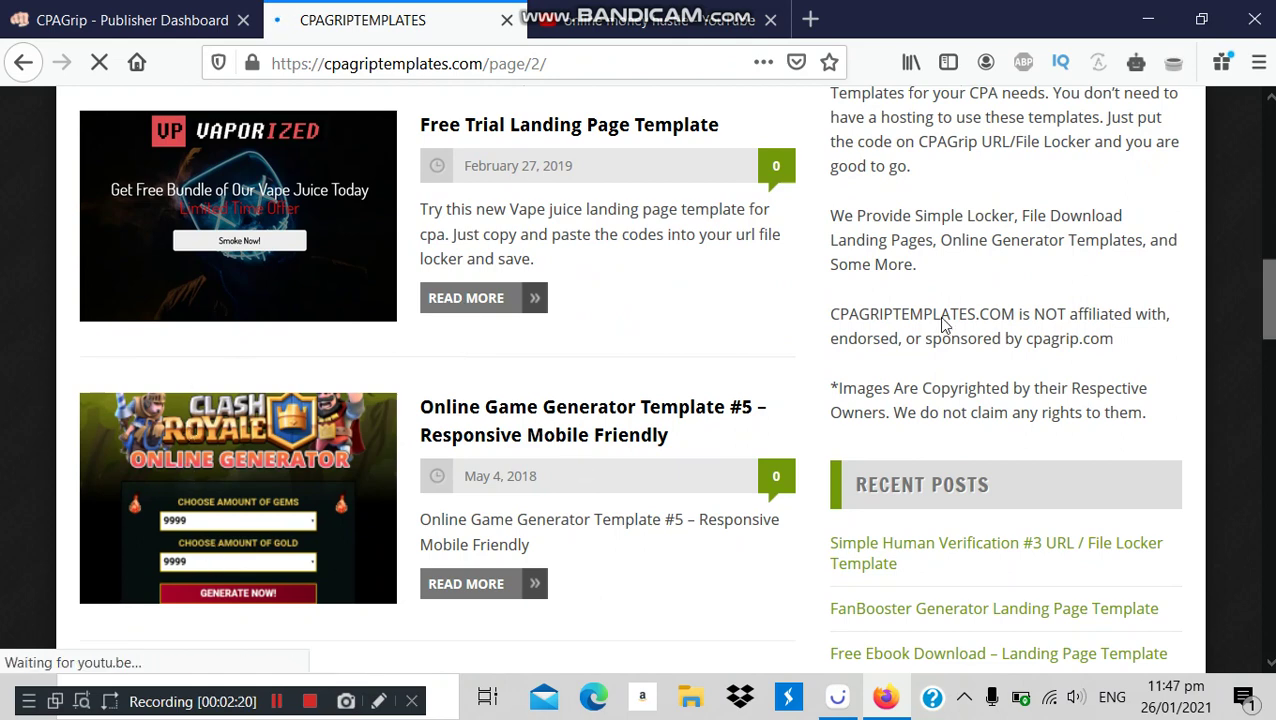
{"action": "left_click_drag", "start_coordinate": [1272, 313], "coordinate": [1272, 438]}
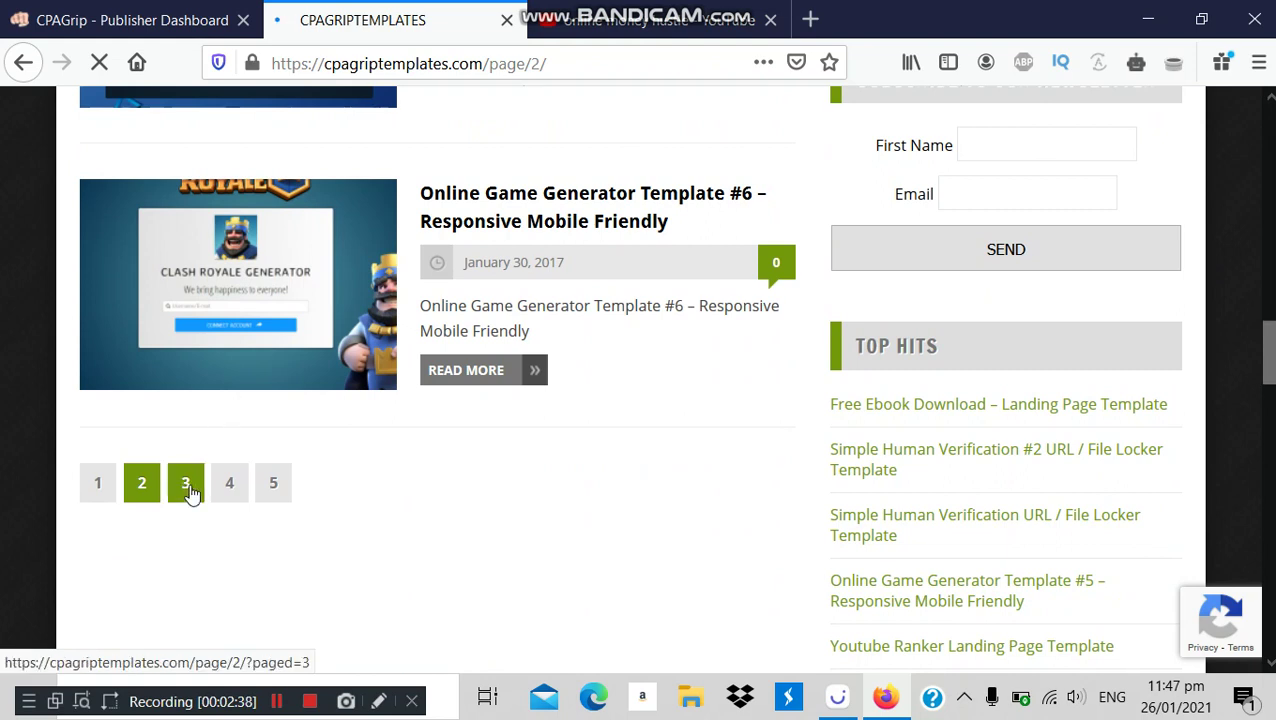
Open page 3 of the template posts and examine the landing page and generator templates listed there
{"action": "left_click", "coordinate": [186, 484]}
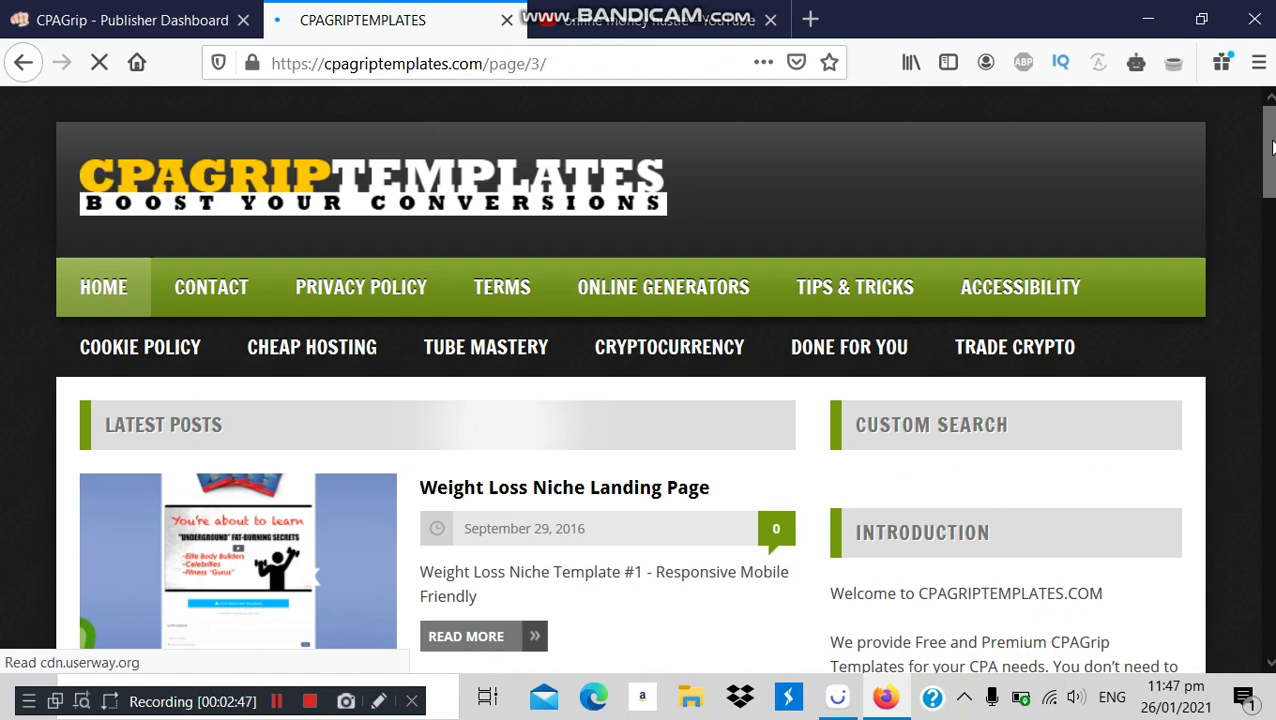
{"action": "scroll", "coordinate": [1270, 148], "scroll_direction": "down", "scroll_amount": 1}
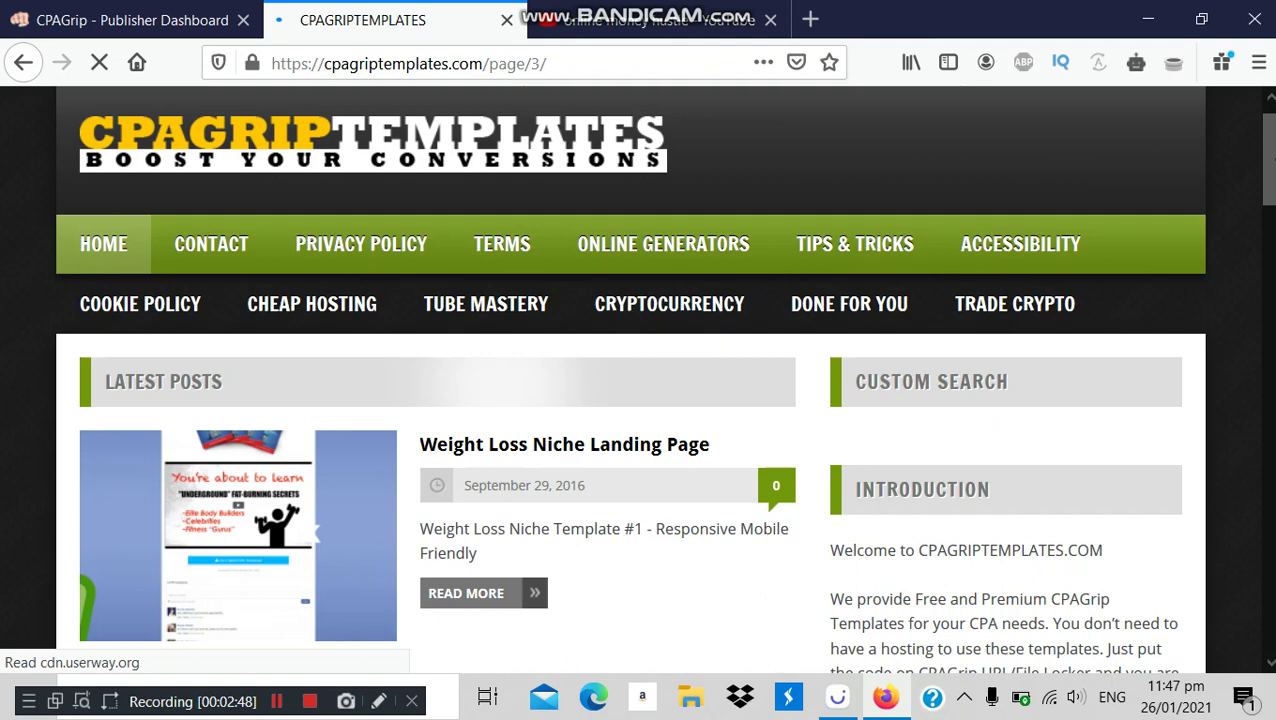
{"action": "scroll", "coordinate": [663, 395], "scroll_direction": "down", "scroll_amount": 1}
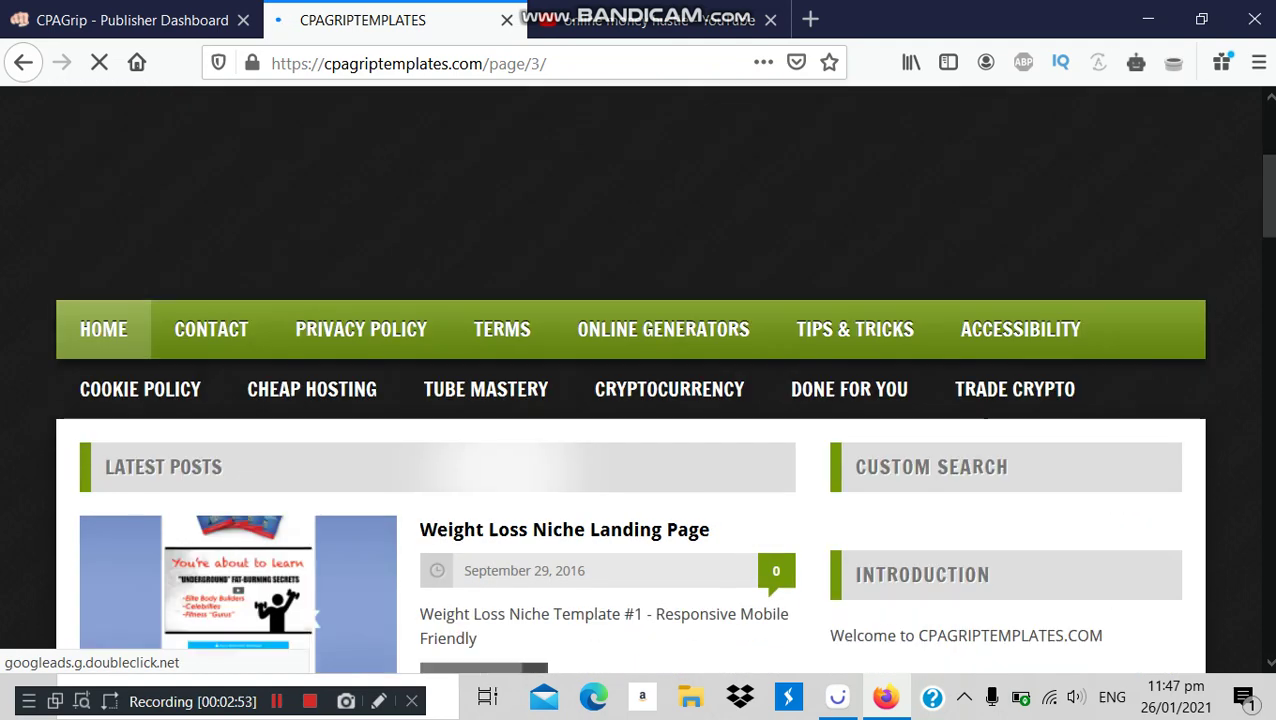
{"action": "scroll", "coordinate": [663, 430], "scroll_direction": "down", "scroll_amount": 5}
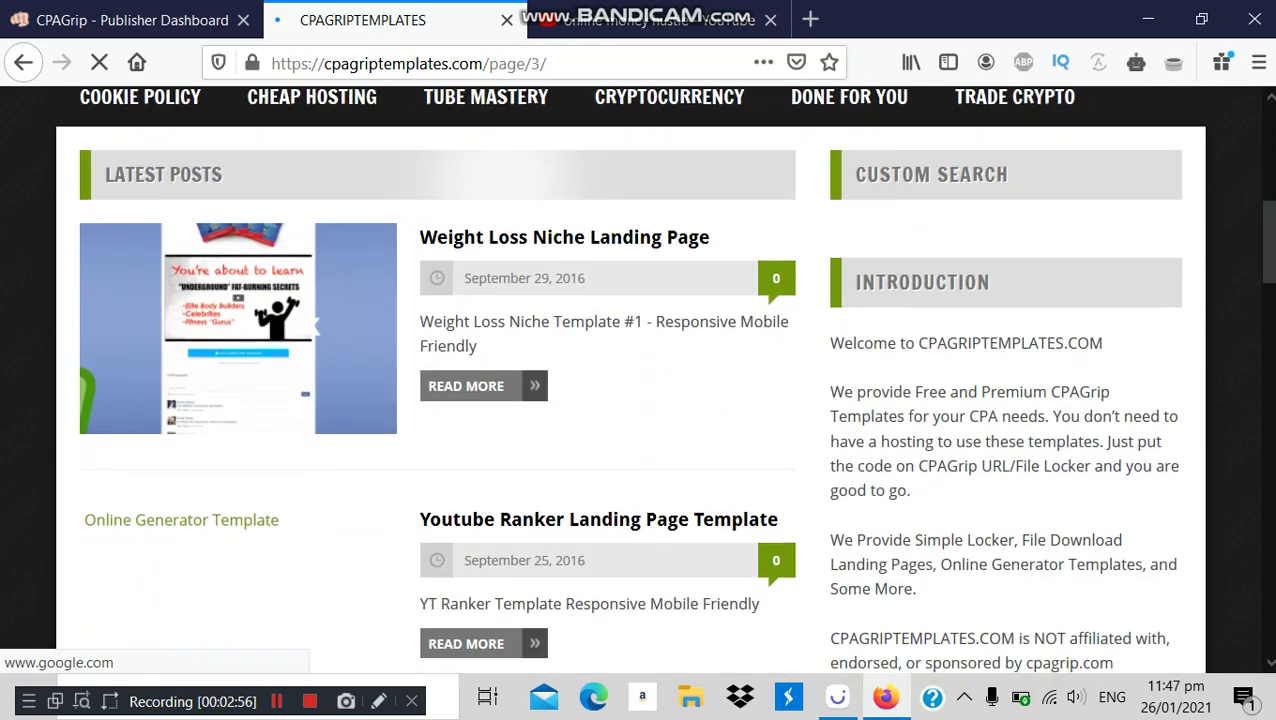
{"action": "scroll", "coordinate": [663, 430], "scroll_direction": "down", "scroll_amount": 3}
{"action": "scroll", "coordinate": [808, 562], "scroll_direction": "down", "scroll_amount": 2}
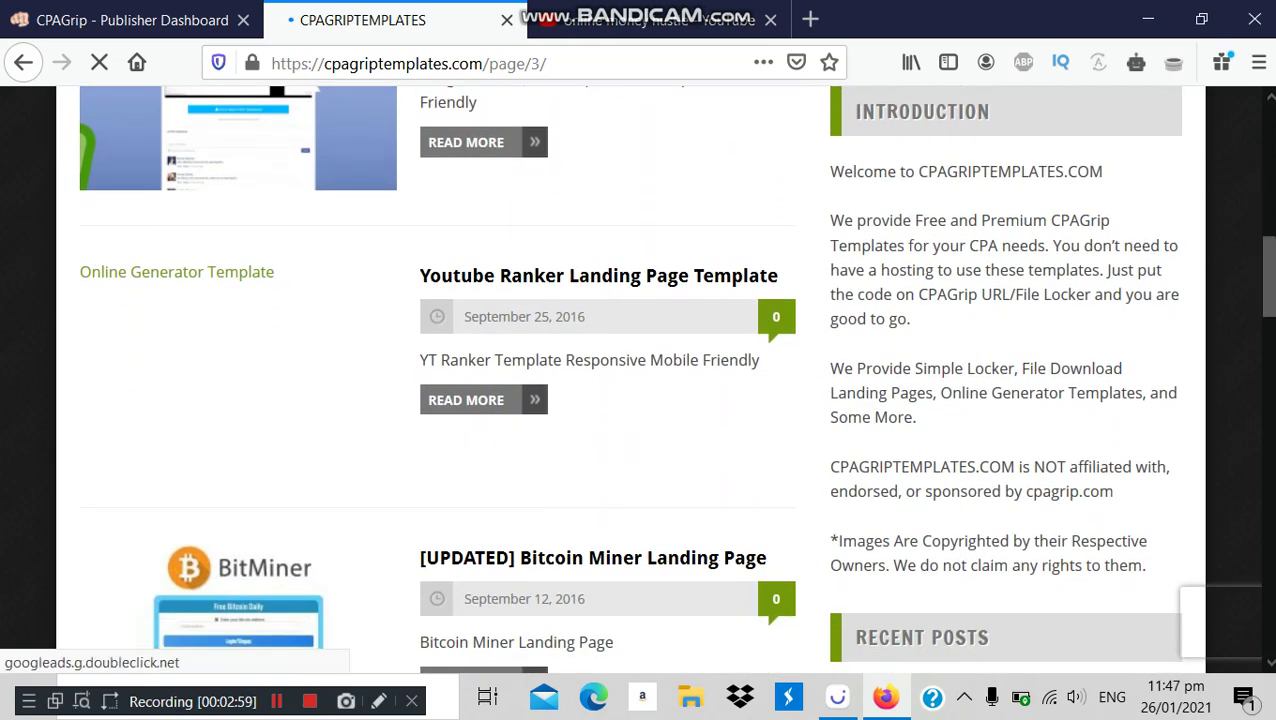
{"action": "scroll", "coordinate": [645, 484], "scroll_direction": "down", "scroll_amount": 2}
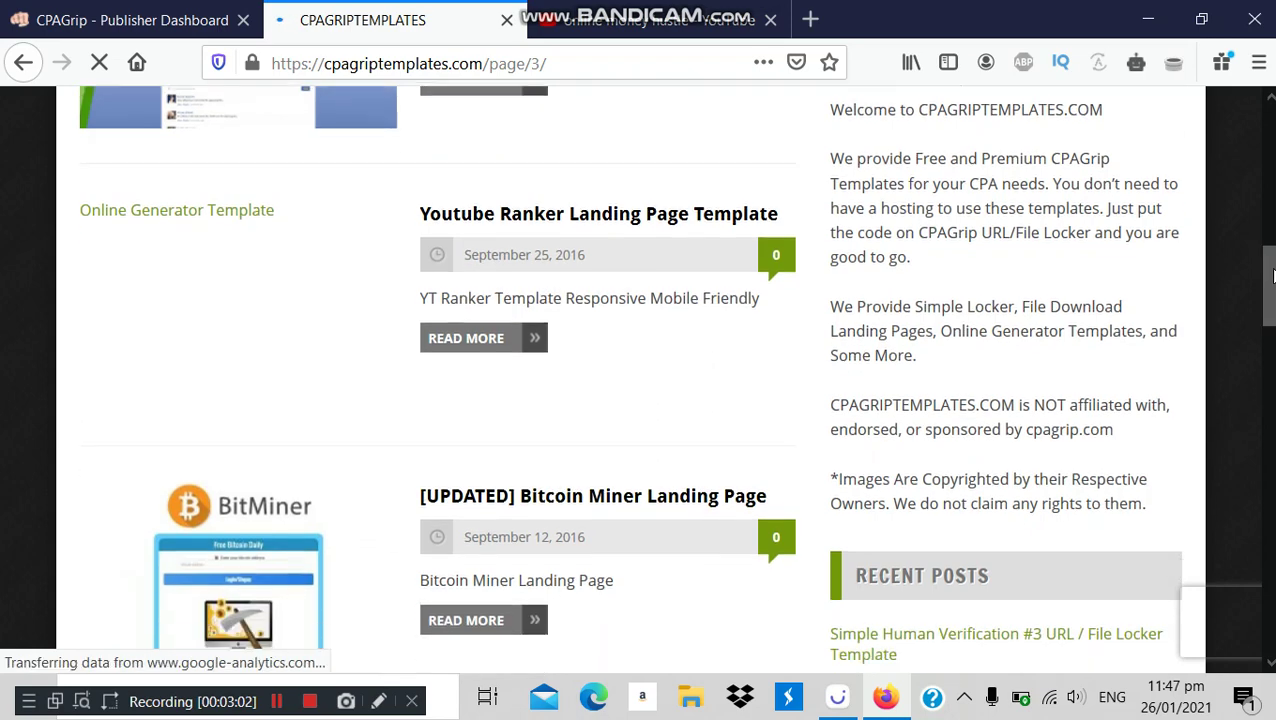
{"action": "scroll", "coordinate": [645, 484], "scroll_direction": "down", "scroll_amount": 2}
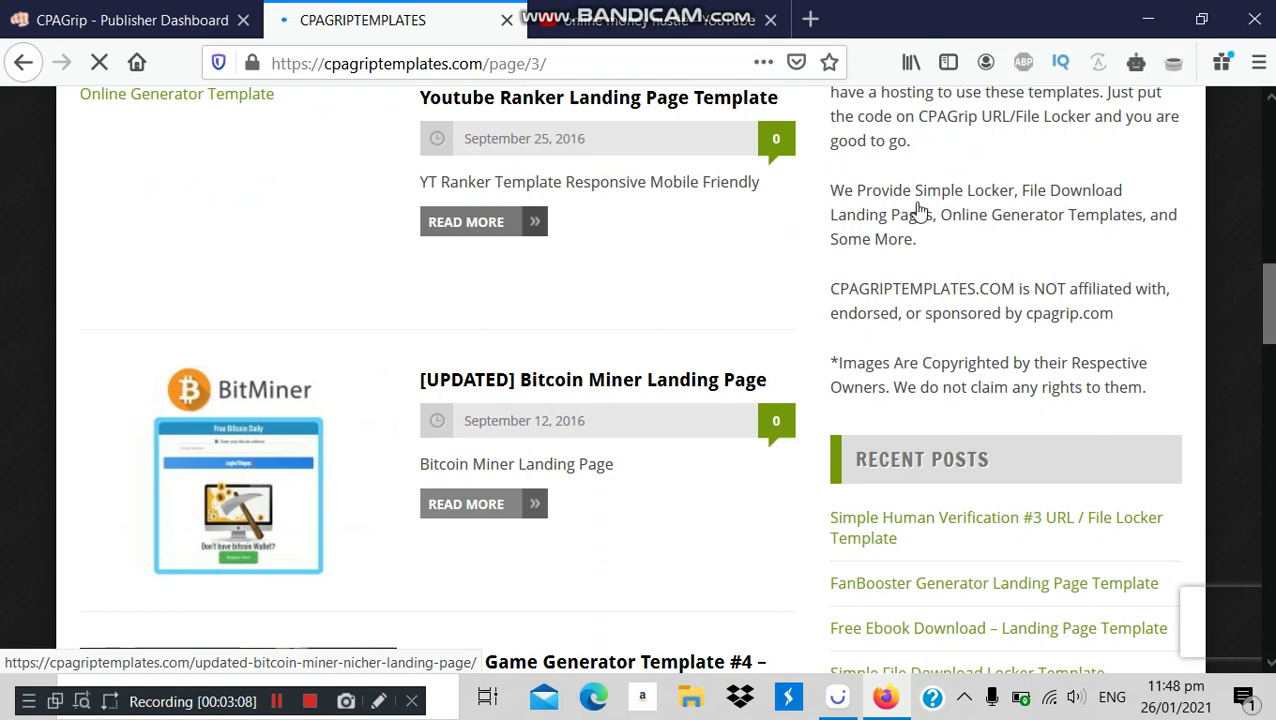
{"action": "scroll", "coordinate": [1272, 285], "scroll_direction": "down", "scroll_amount": 3}
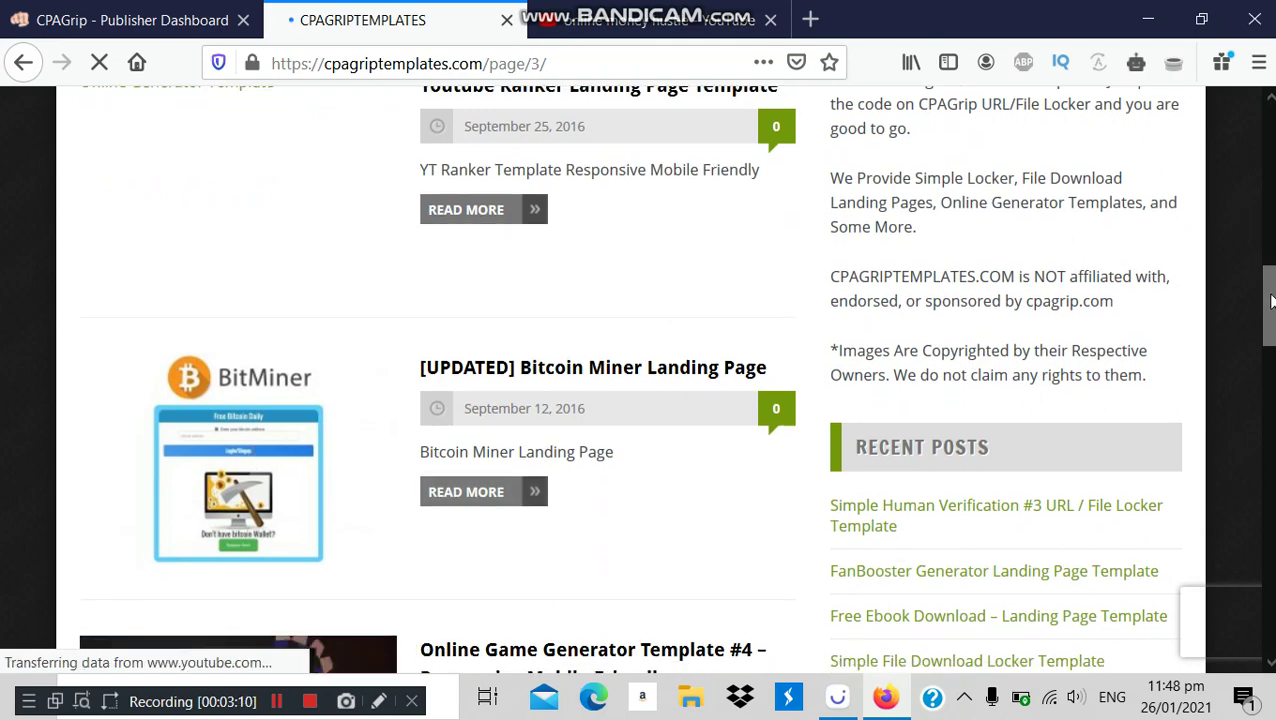
{"action": "left_click_drag", "start_coordinate": [1272, 285], "coordinate": [1272, 347]}
{"action": "scroll", "coordinate": [1128, 370], "scroll_direction": "up", "scroll_amount": 1}
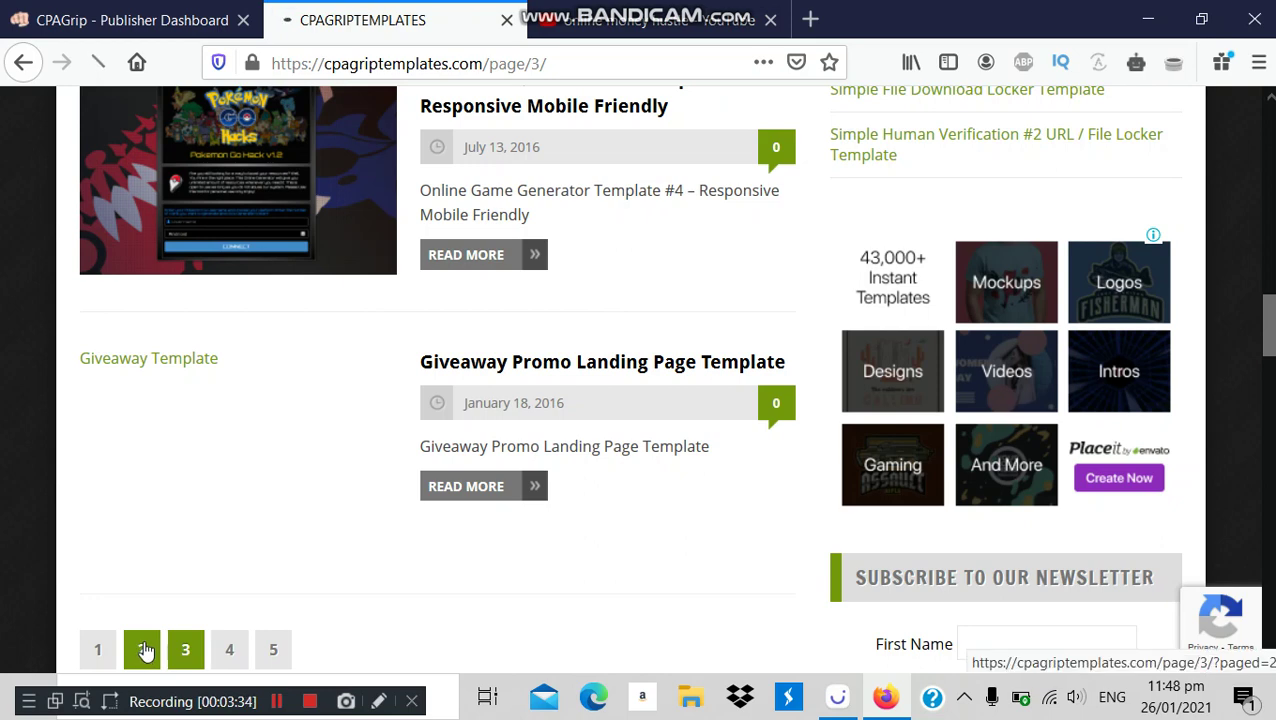
Switch to the CPAGrip dashboard, go to the URL / File Lockers, and open the Clash Royale locker for editing
{"action": "left_click", "coordinate": [180, 18]}
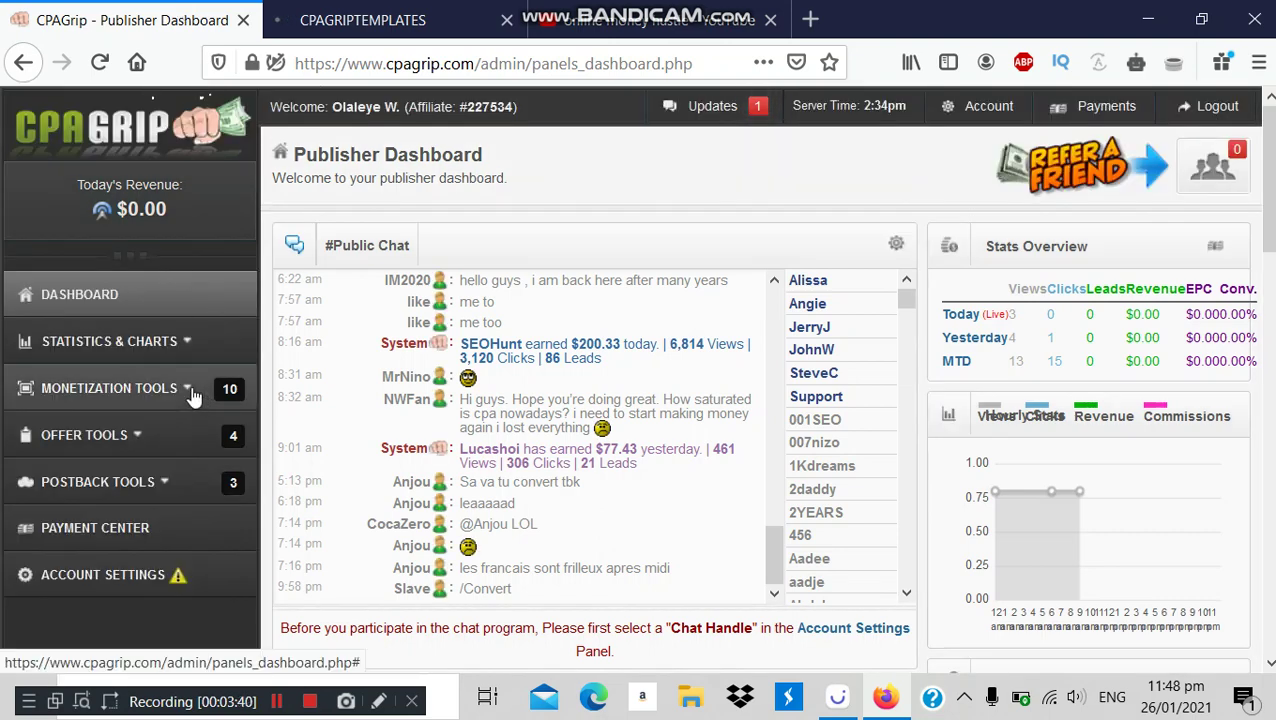
{"action": "left_click", "coordinate": [191, 396]}
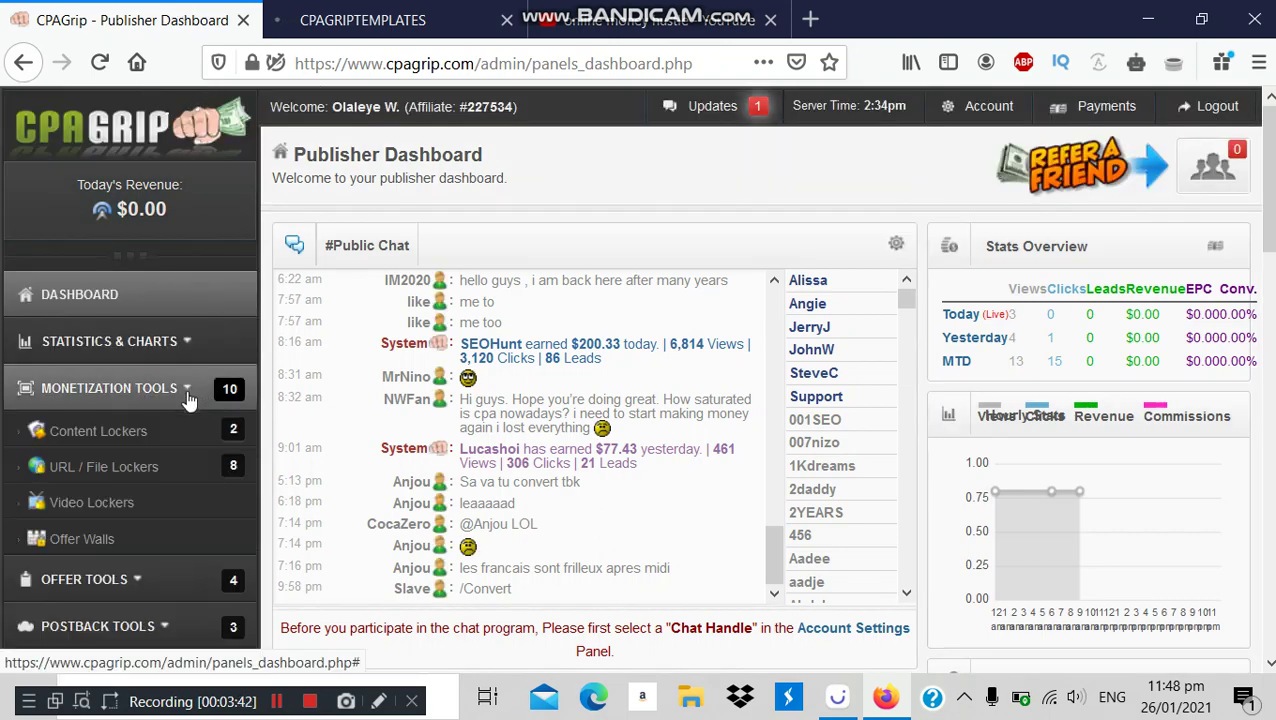
{"action": "left_click", "coordinate": [112, 468]}
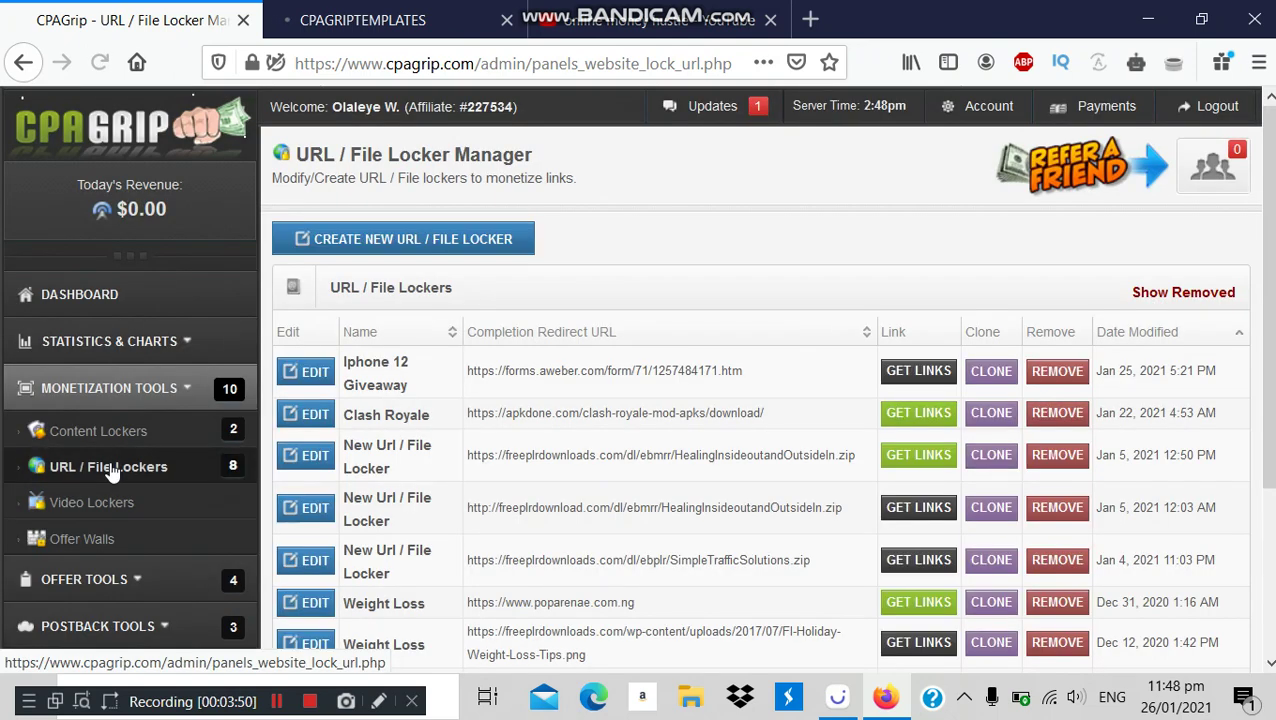
{"action": "left_click", "coordinate": [311, 421]}
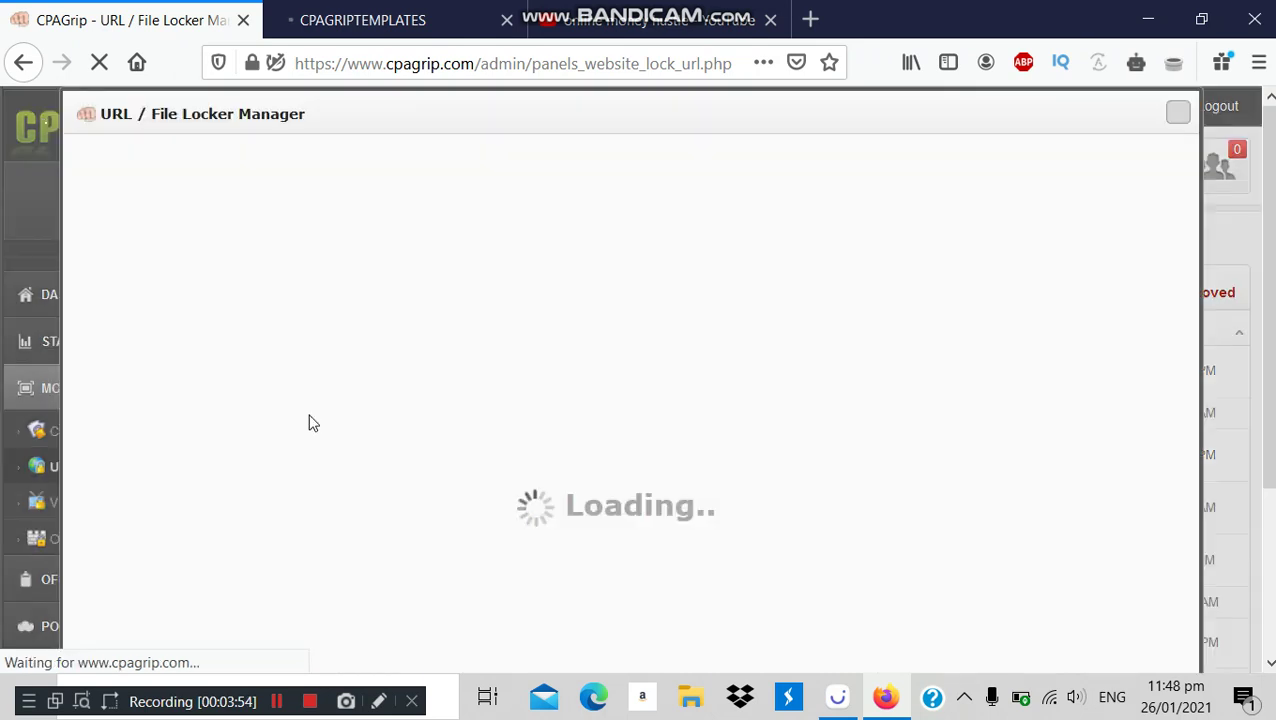
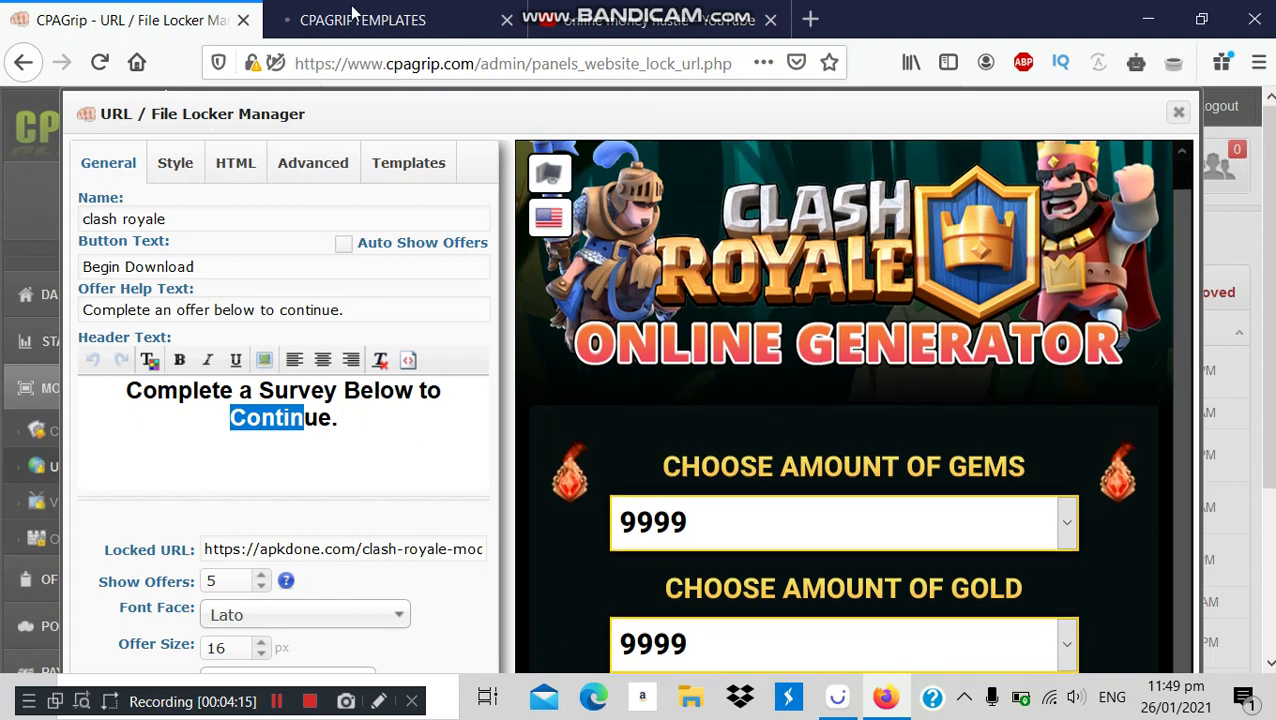
Switch to the CPAGRIPTEMPLATES site, return to page 2 of the posts, and open Online Game Generator Template #5 – Responsive Mobile Friendly
{"action": "left_click", "coordinate": [350, 18]}
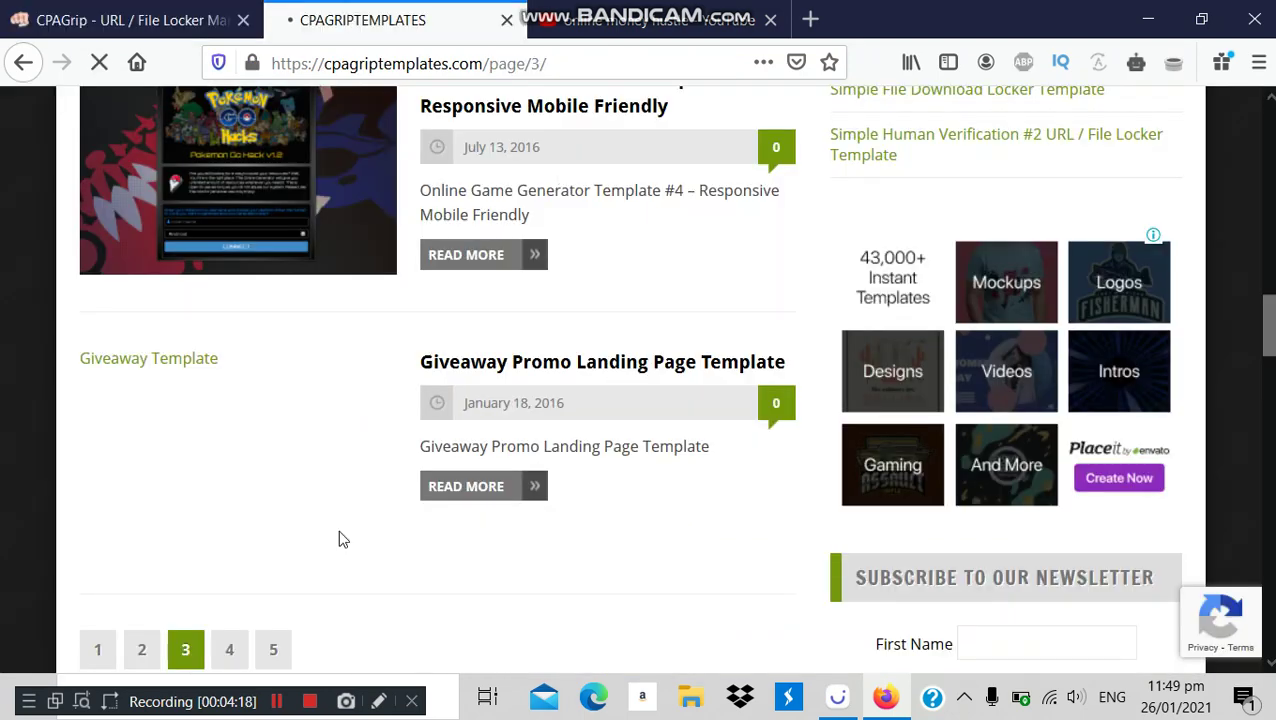
{"action": "left_click", "coordinate": [142, 650]}
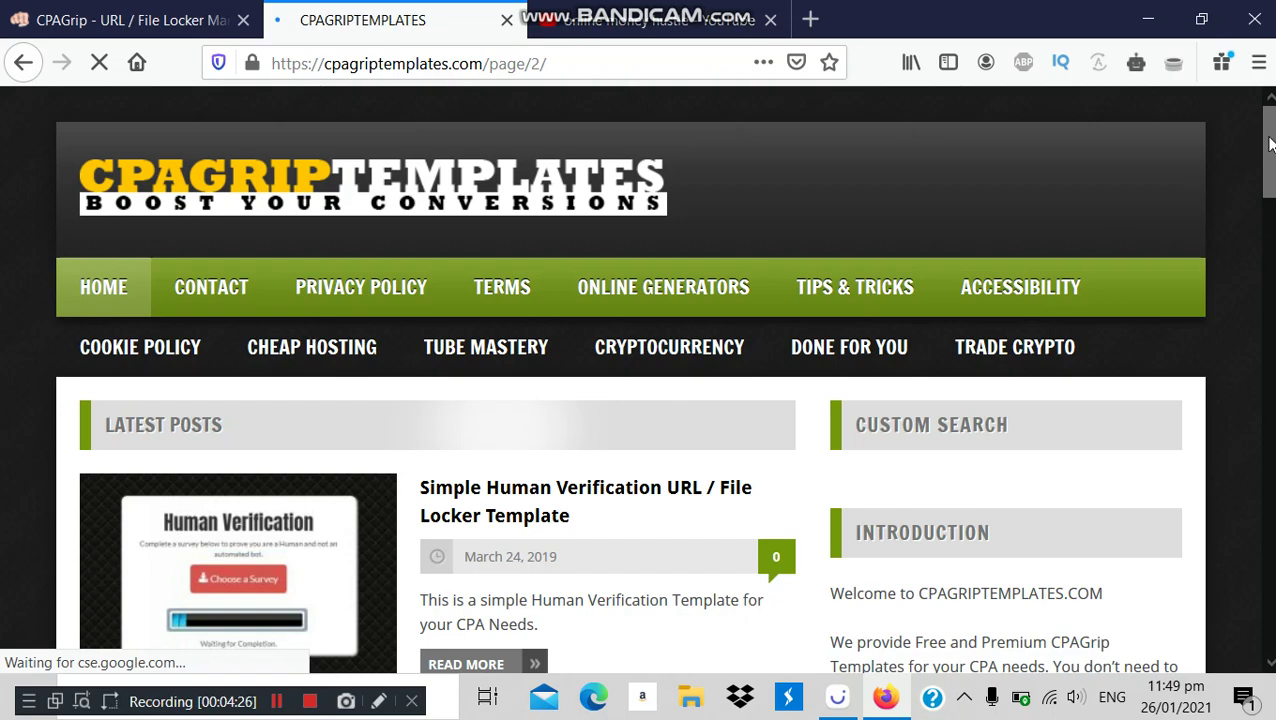
{"action": "scroll", "coordinate": [1268, 145], "scroll_direction": "down", "scroll_amount": 3}
{"action": "scroll", "coordinate": [1268, 145], "scroll_direction": "down", "scroll_amount": 6}
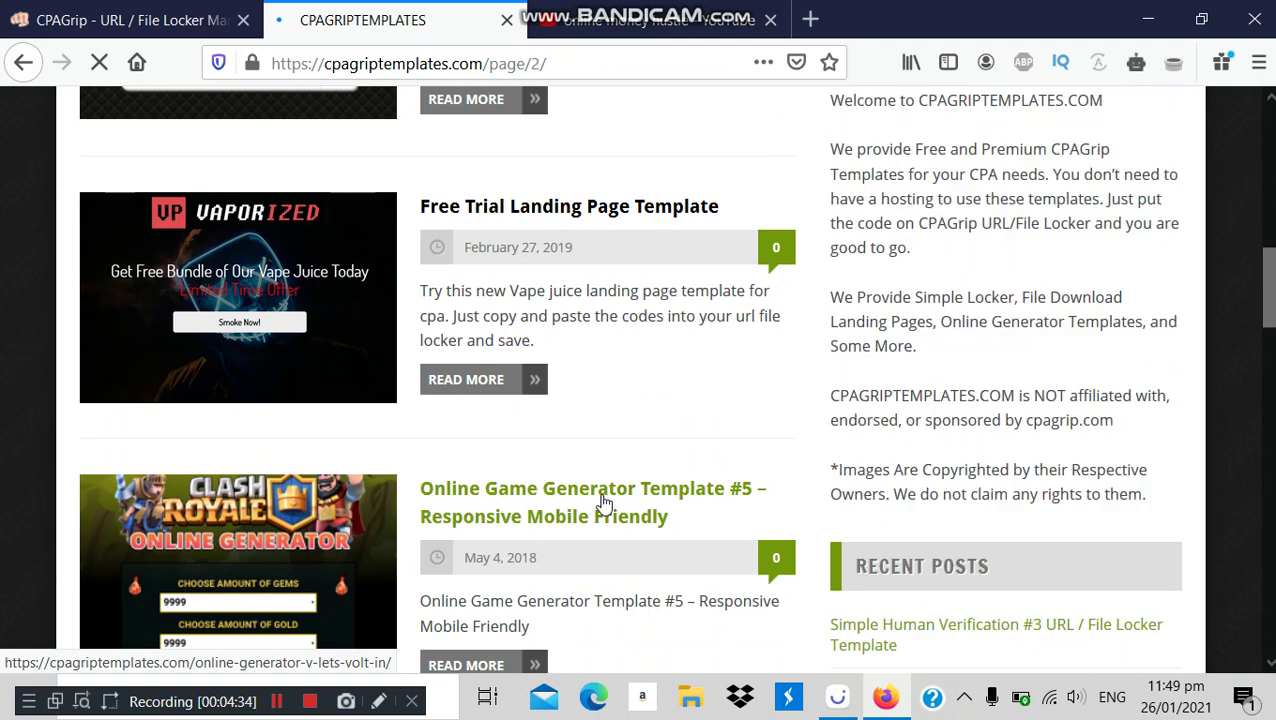
{"action": "left_click", "coordinate": [603, 503]}
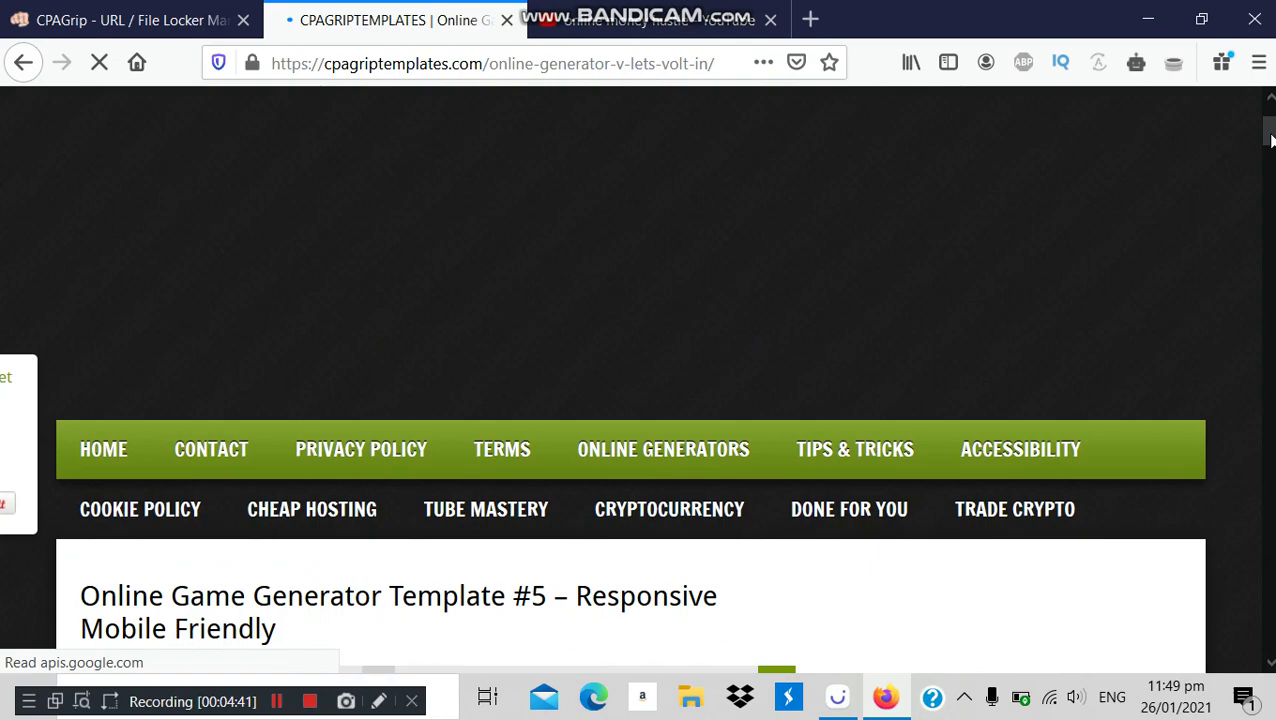
Look through the template's CSS code listing down to the start of its HTML code
{"action": "left_click_drag", "start_coordinate": [1271, 140], "coordinate": [1271, 152]}
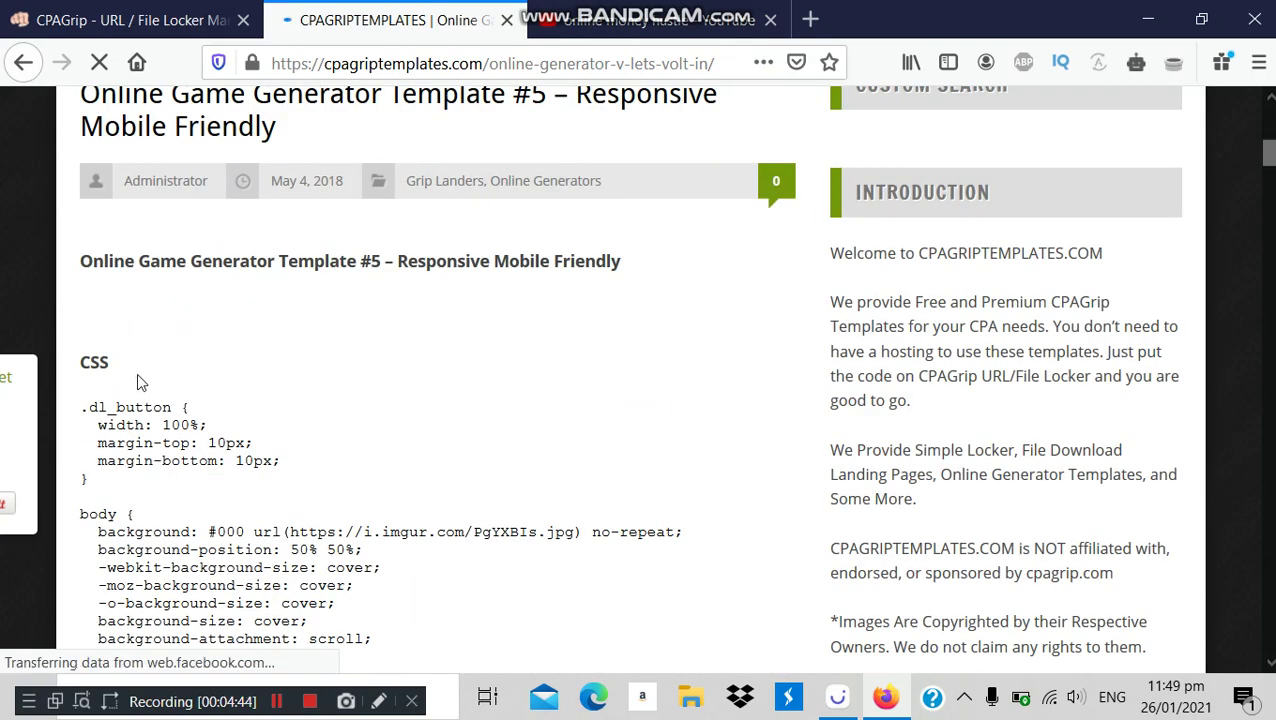
{"action": "scroll", "coordinate": [1152, 280], "scroll_direction": "down", "scroll_amount": 6}
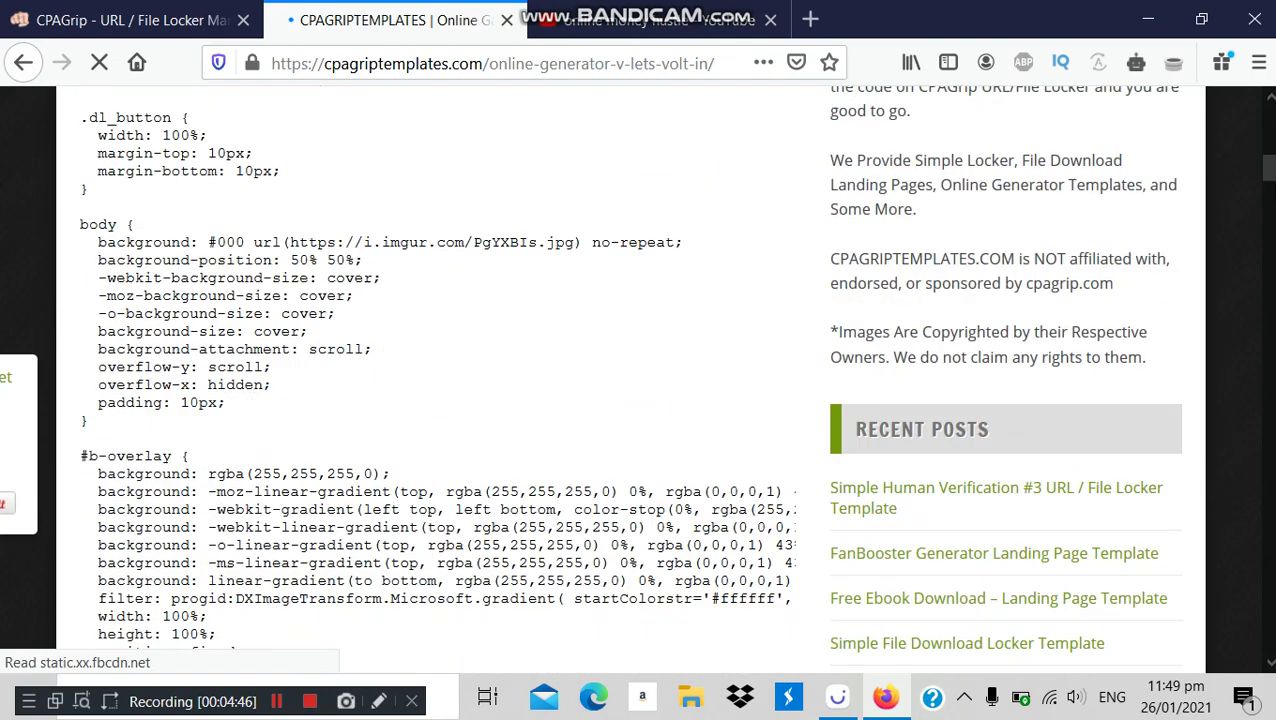
{"action": "scroll", "coordinate": [629, 379], "scroll_direction": "down", "scroll_amount": 1}
{"action": "scroll", "coordinate": [629, 379], "scroll_direction": "down", "scroll_amount": 5}
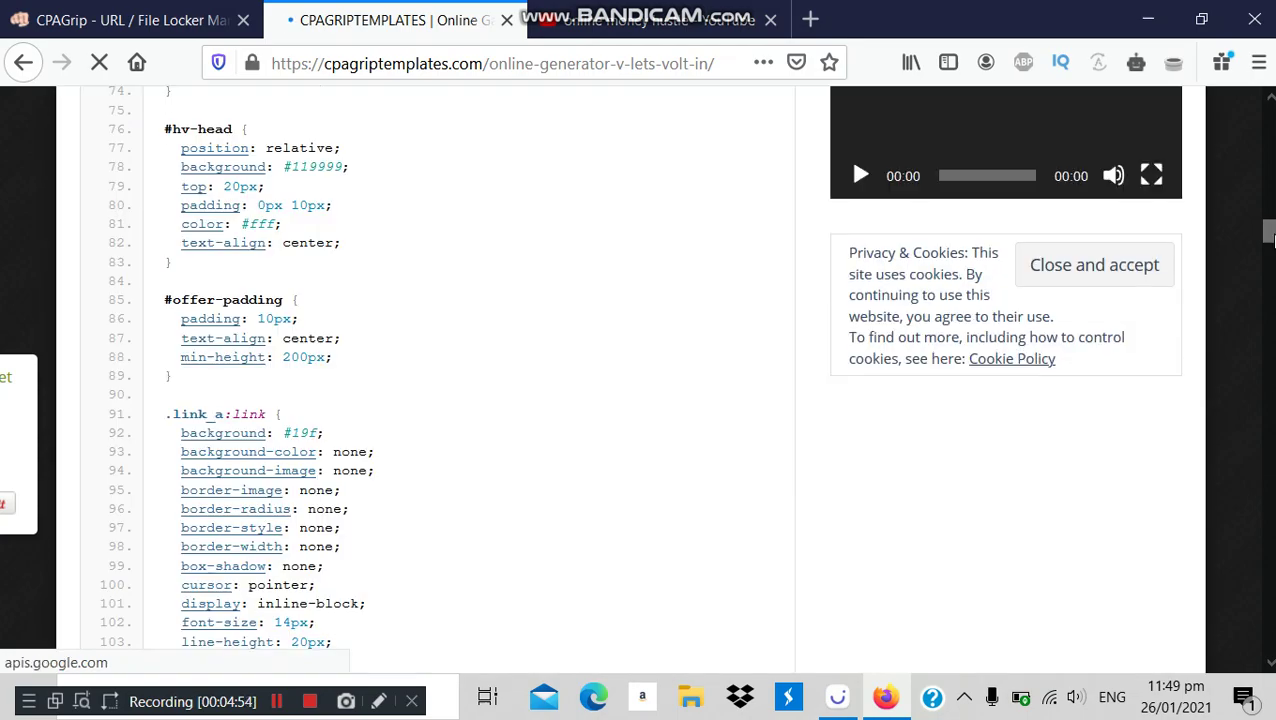
{"action": "scroll", "coordinate": [849, 155], "scroll_direction": "down", "scroll_amount": 8}
{"action": "scroll", "coordinate": [640, 370], "scroll_direction": "down", "scroll_amount": 10}
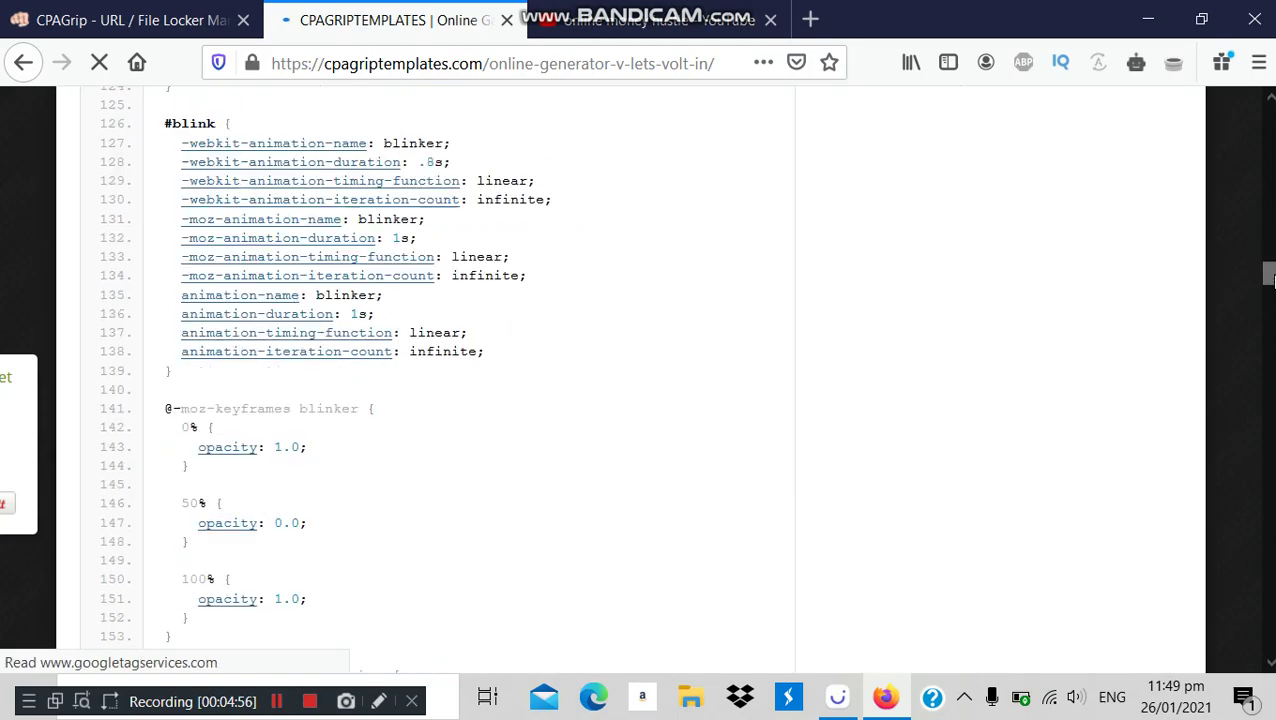
{"action": "scroll", "coordinate": [640, 370], "scroll_direction": "down", "scroll_amount": 20}
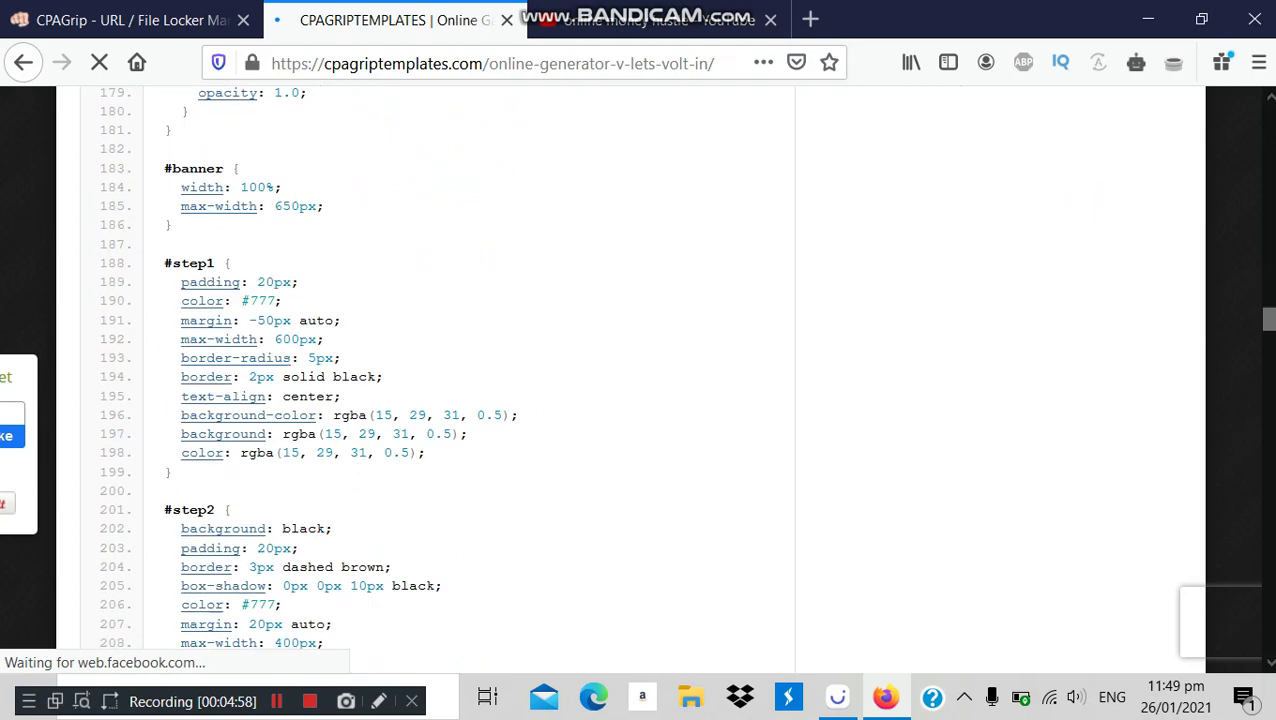
{"action": "scroll", "coordinate": [640, 378], "scroll_direction": "down", "scroll_amount": 20}
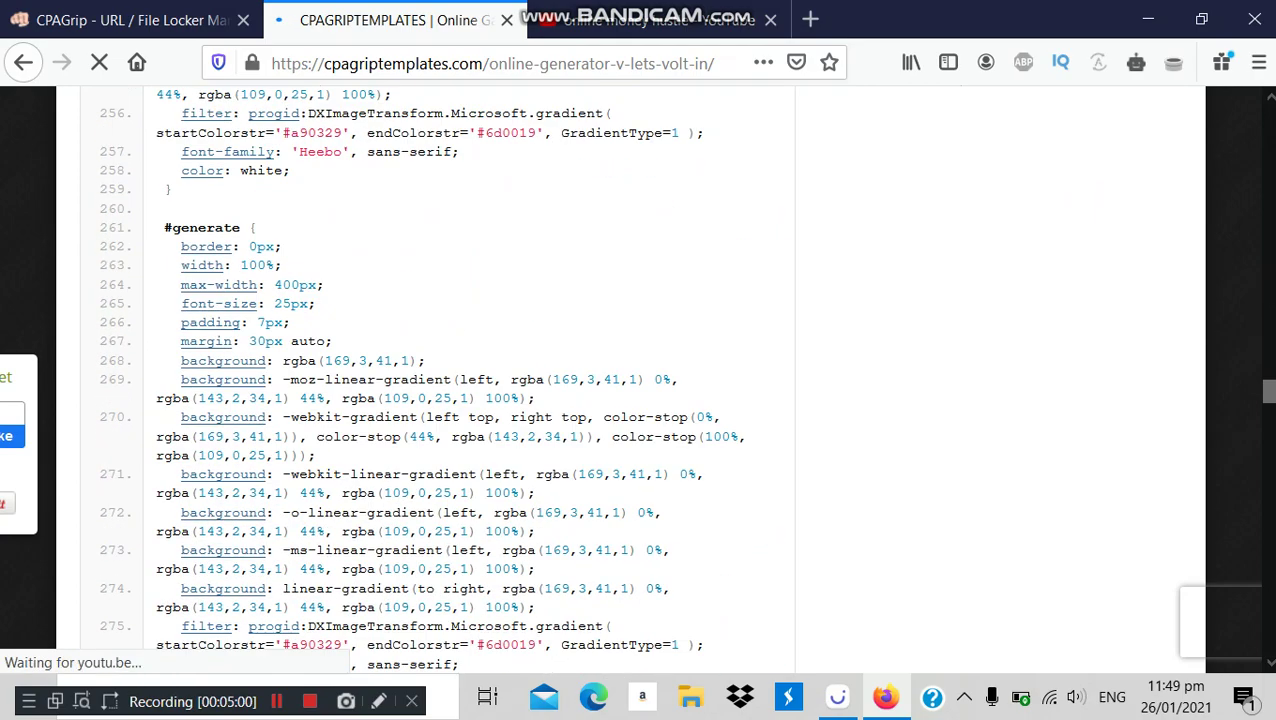
{"action": "scroll", "coordinate": [640, 378], "scroll_direction": "down", "scroll_amount": 20}
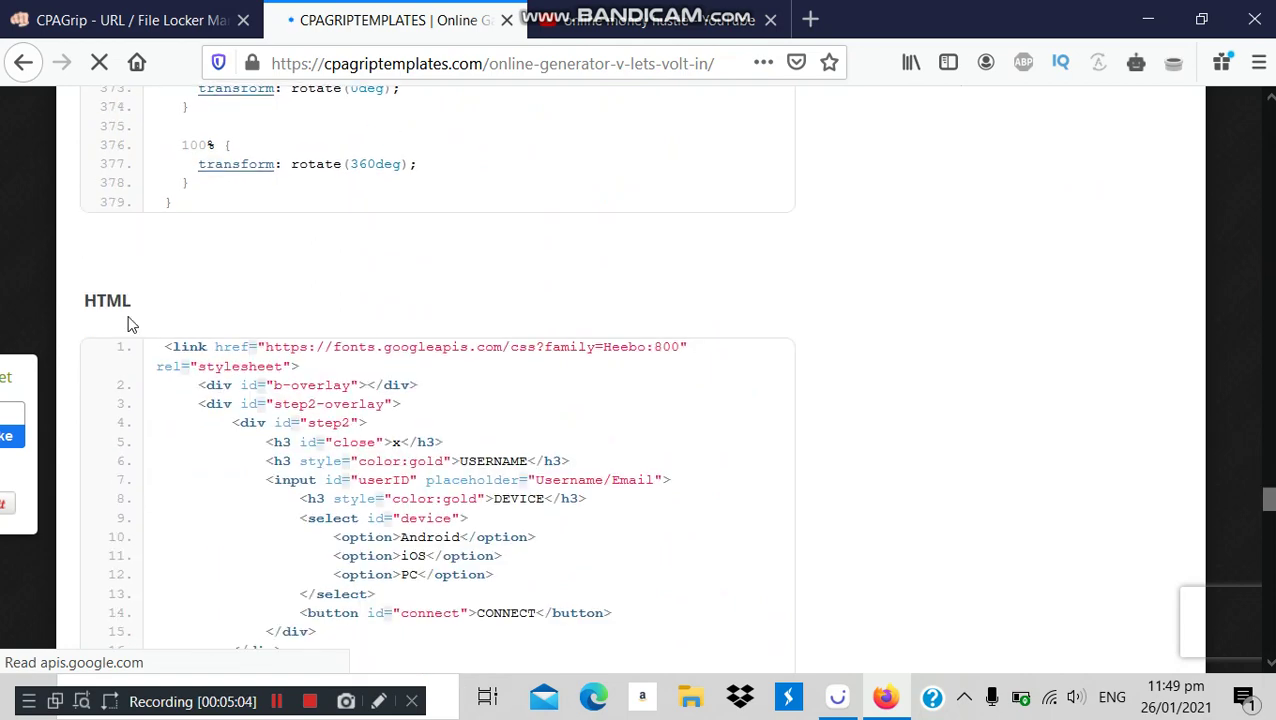
Switch to the CPAGrip locker and examine its Custom CSS code, highlighting it from the .dl_button rule downward and then clearing the highlight
{"action": "left_click", "coordinate": [116, 20]}
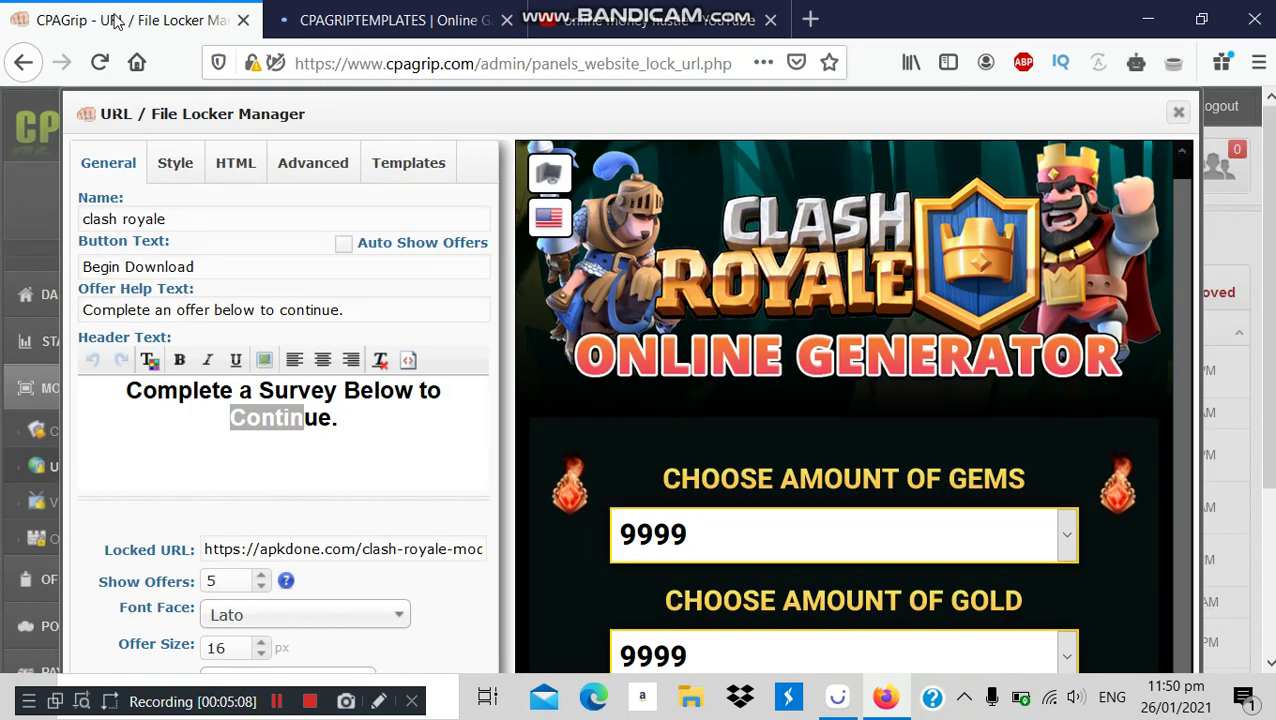
{"action": "left_click", "coordinate": [182, 174]}
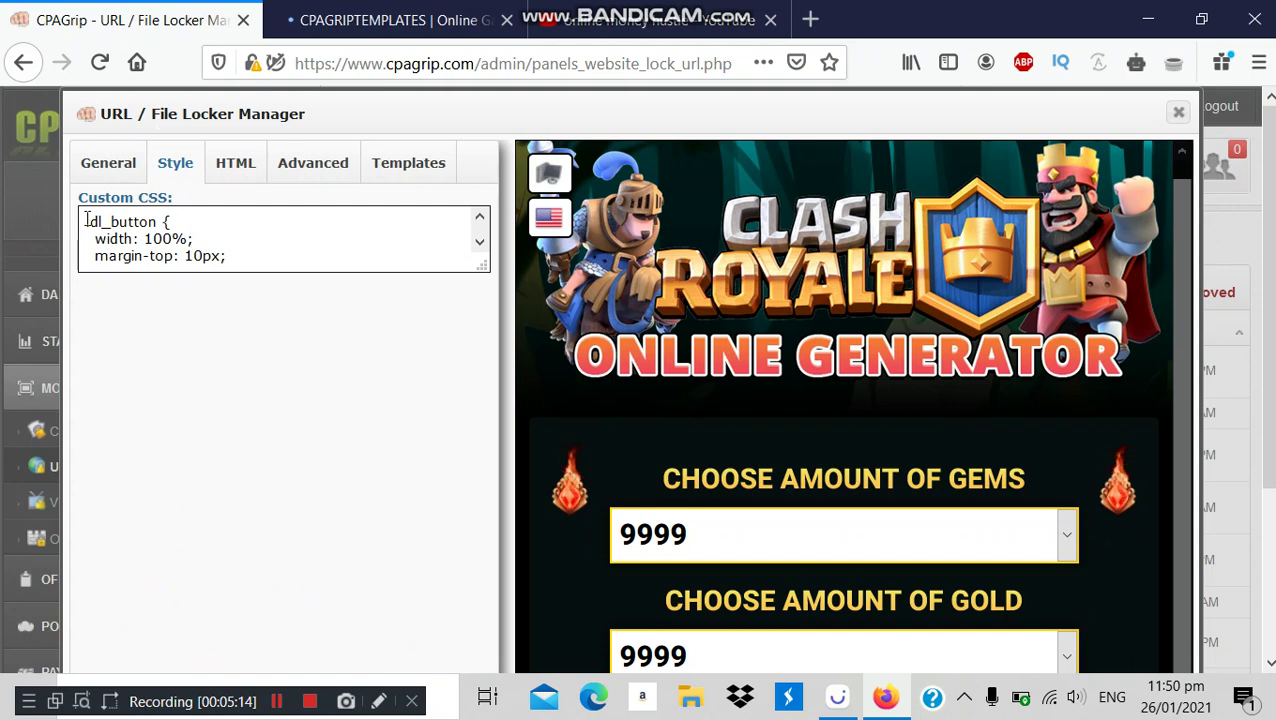
{"action": "left_click_drag", "start_coordinate": [118, 221], "coordinate": [86, 221]}
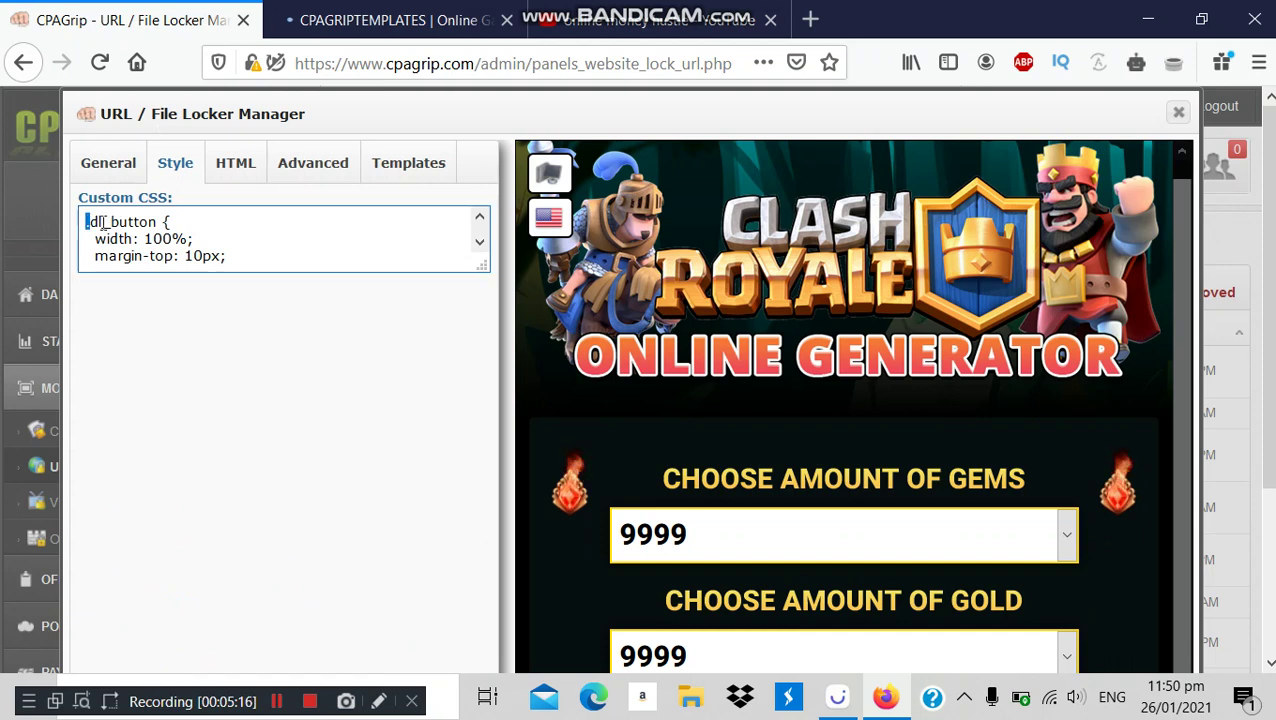
{"action": "key", "text": "shift+Left"}
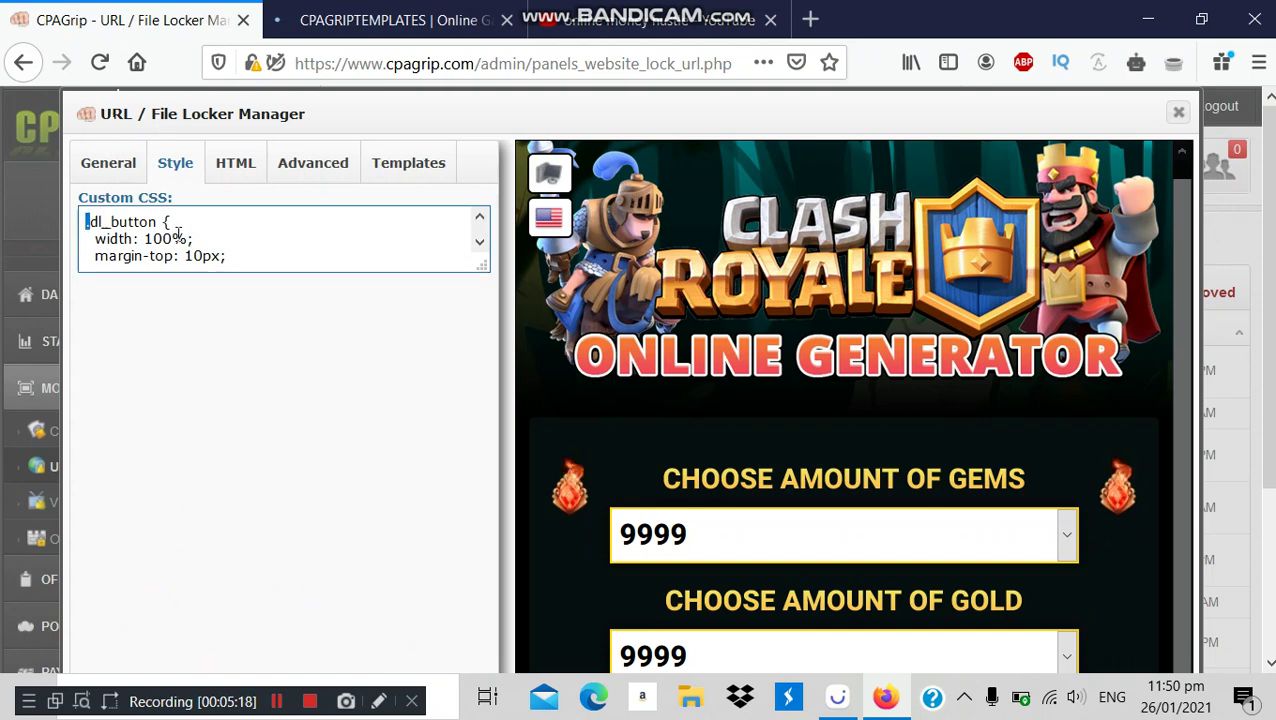
{"action": "key", "text": "shift+Right"}
{"action": "key", "text": "shift+Right"}
{"action": "key", "text": "shift+Down"}
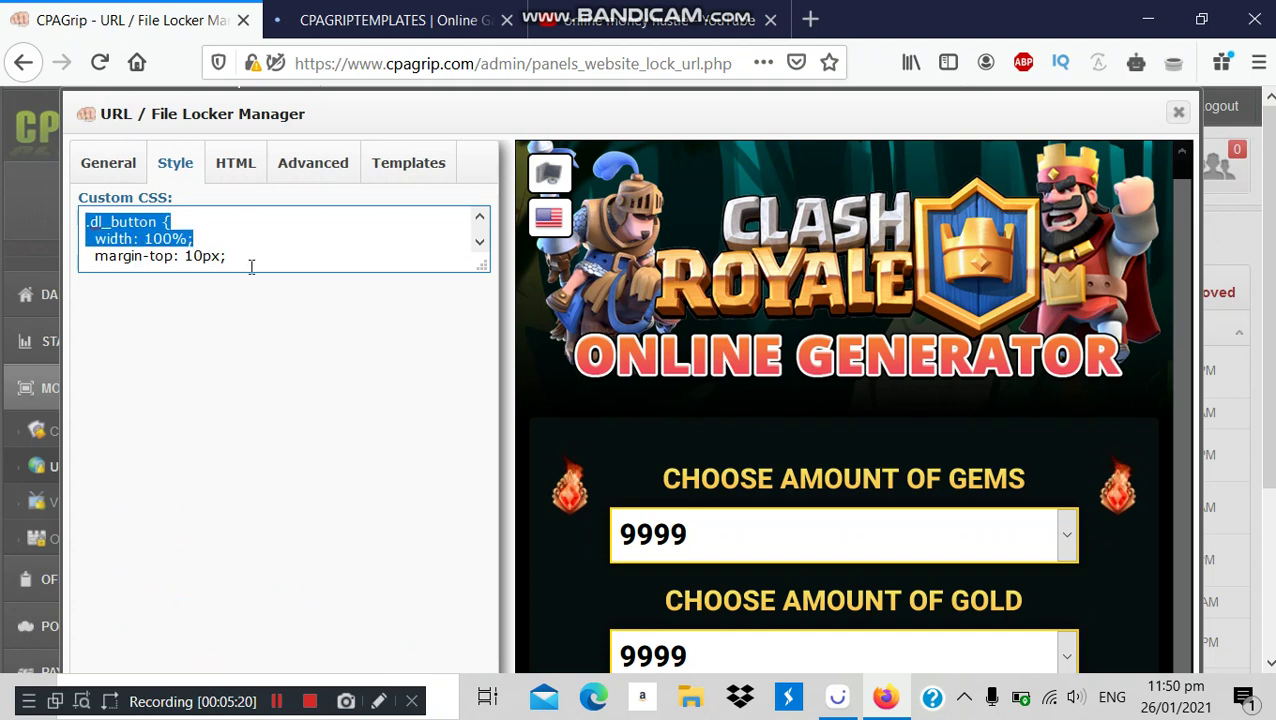
{"action": "key", "text": "shift+Down"}
{"action": "key", "text": "shift+Down"}
{"action": "key", "text": "shift+Down"}
{"action": "key", "text": "shift+Down"}
{"action": "key", "text": "shift+Down"}
{"action": "key", "text": "shift+Down"}
{"action": "key", "text": "shift+Down"}
{"action": "key", "text": "shift+Down"}
{"action": "key", "text": "shift+Down"}
{"action": "key", "text": "shift+Down"}
{"action": "key", "text": "shift+Down"}
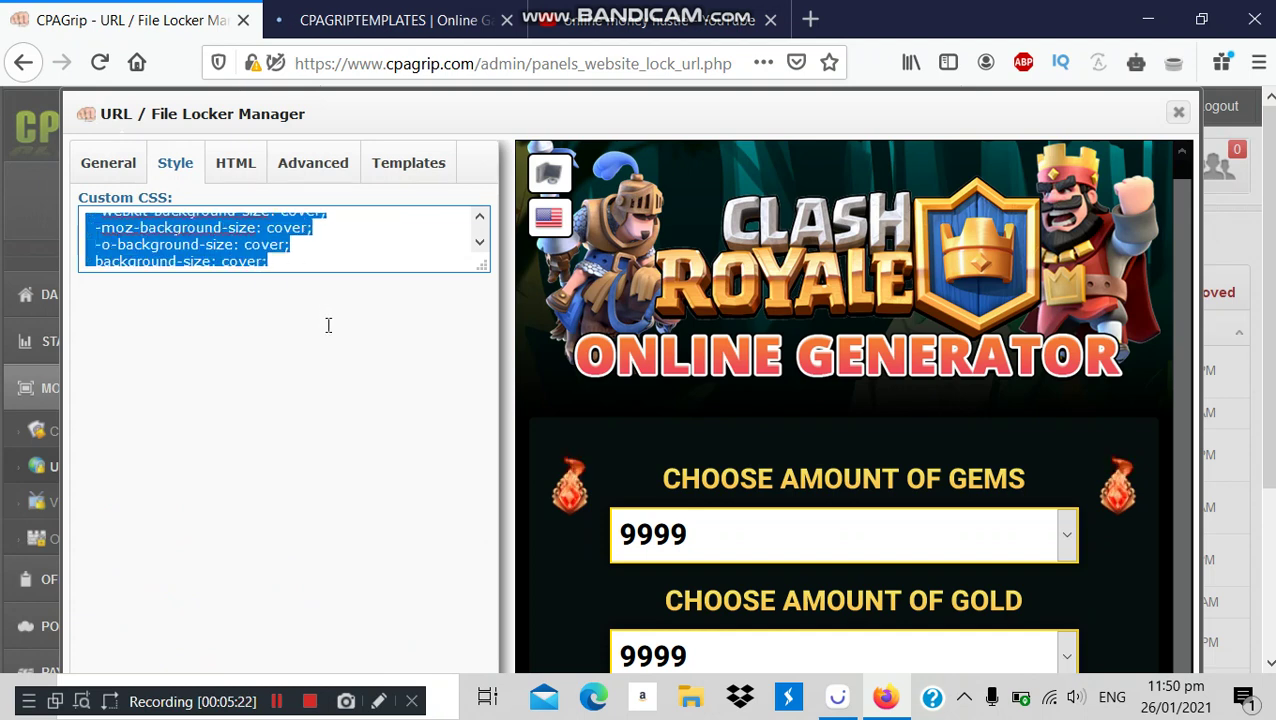
{"action": "key", "text": "shift+Down"}
{"action": "key", "text": "shift+Down"}
{"action": "key", "text": "shift+Down"}
{"action": "key", "text": "shift+Down"}
{"action": "key", "text": "shift+Down"}
{"action": "key", "text": "shift+Down"}
{"action": "key", "text": "shift+Down"}
{"action": "key", "text": "shift+Down"}
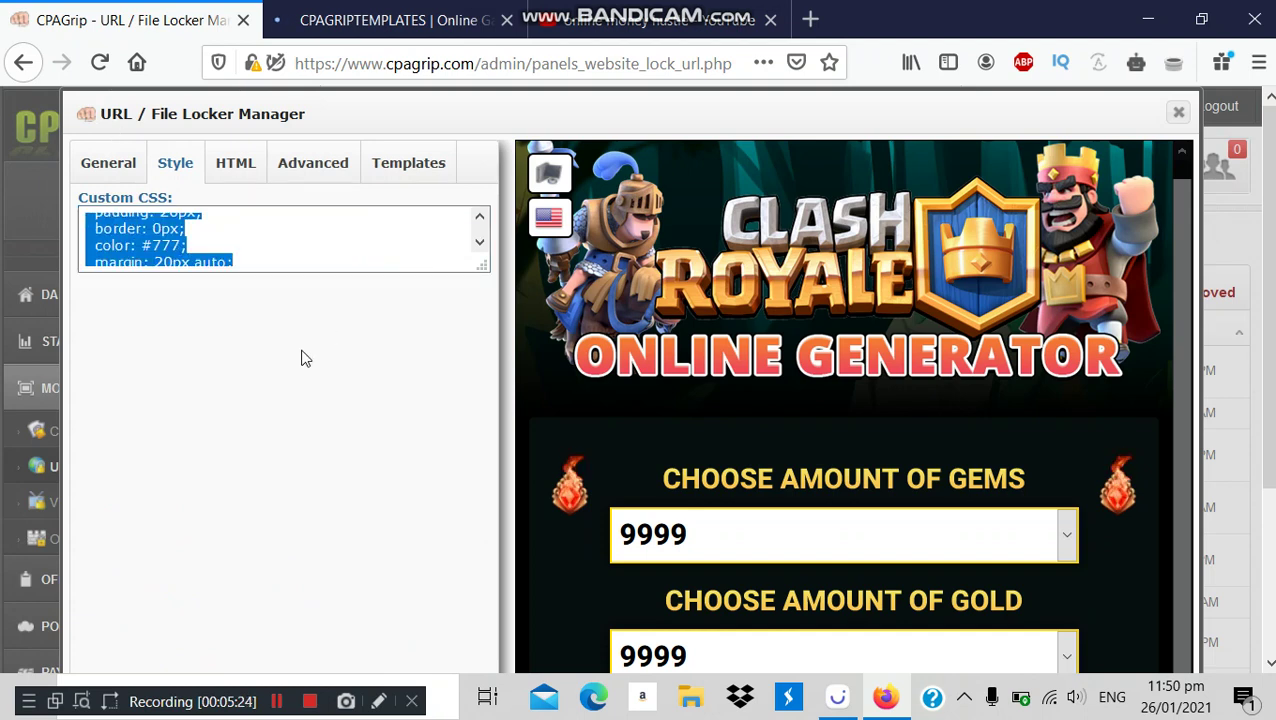
{"action": "left_click", "coordinate": [306, 358]}
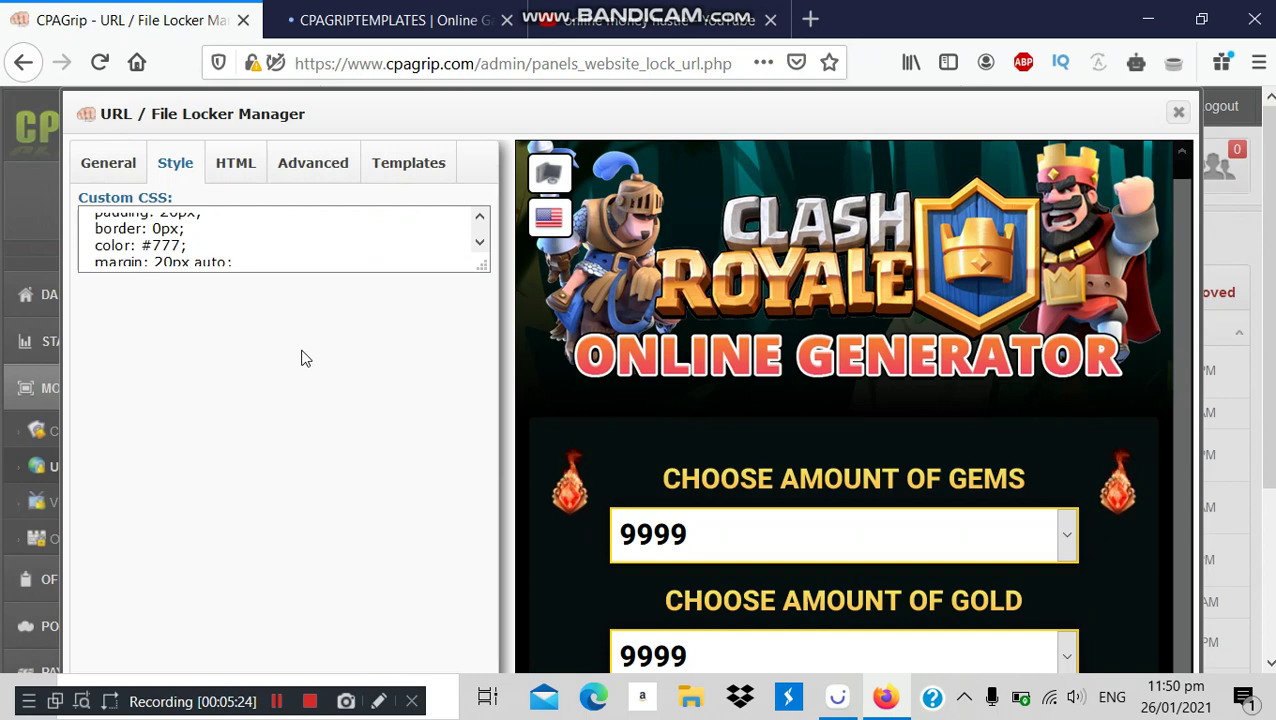
Switch back to the Template #5 page and locate the start of its CSS code block with the copy option
{"action": "left_click", "coordinate": [368, 30]}
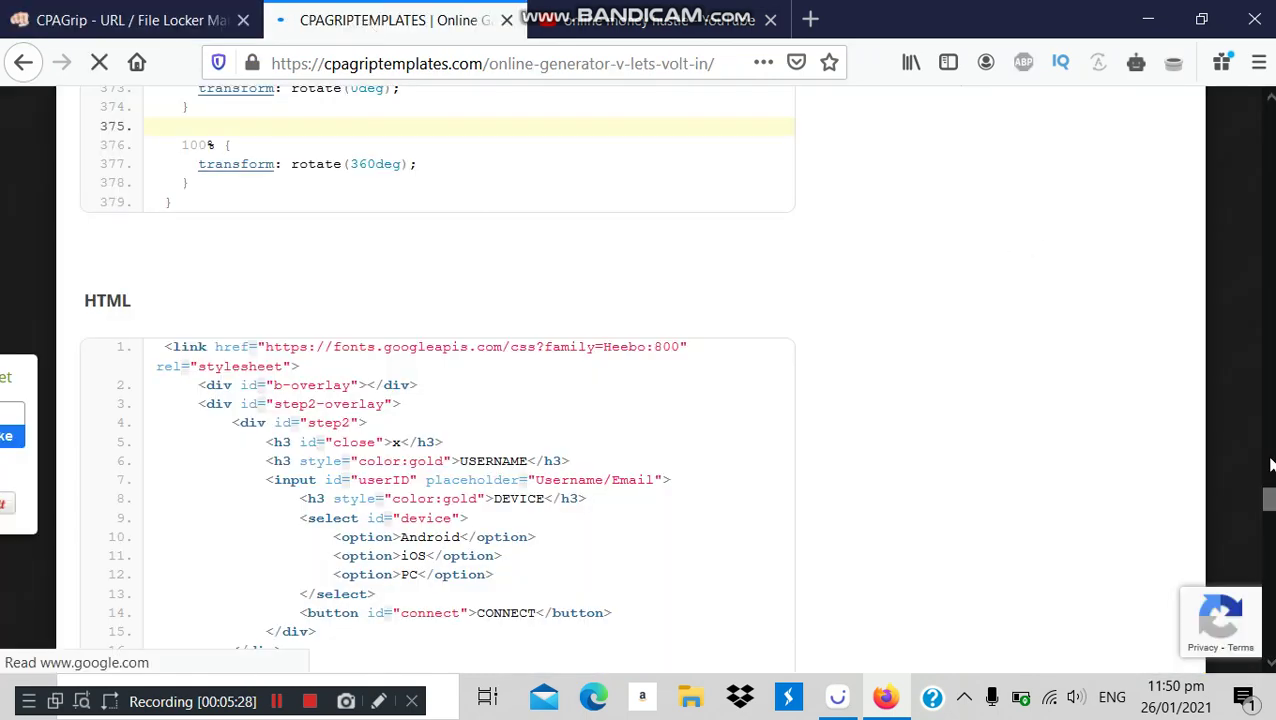
{"action": "left_click_drag", "start_coordinate": [1268, 498], "coordinate": [1268, 388]}
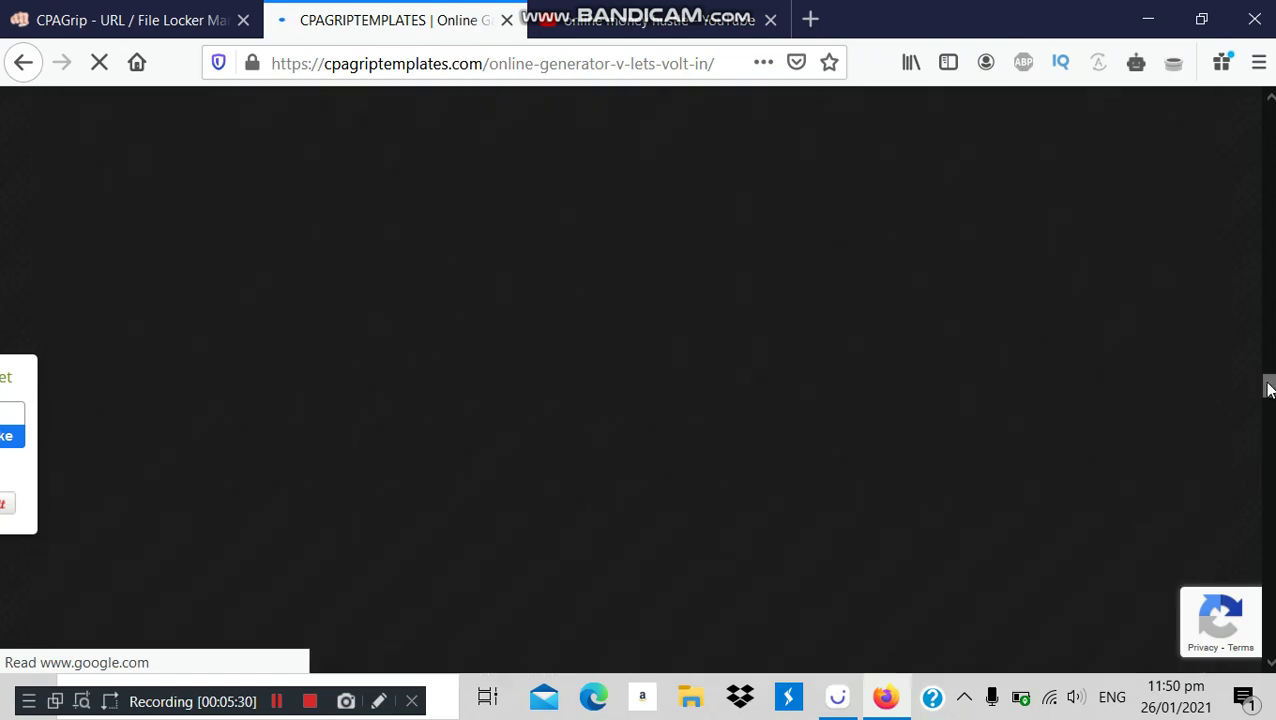
{"action": "left_click_drag", "start_coordinate": [1266, 207], "coordinate": [1265, 168]}
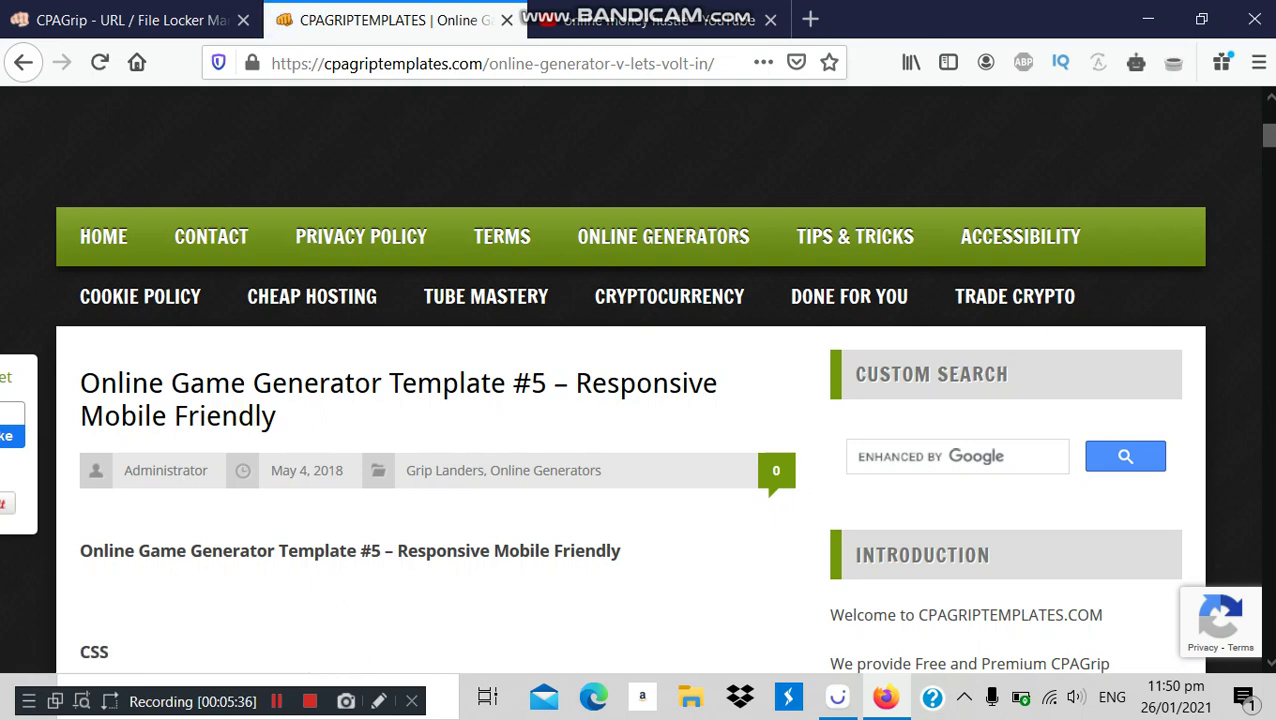
{"action": "scroll", "coordinate": [1270, 140], "scroll_direction": "down", "scroll_amount": 4}
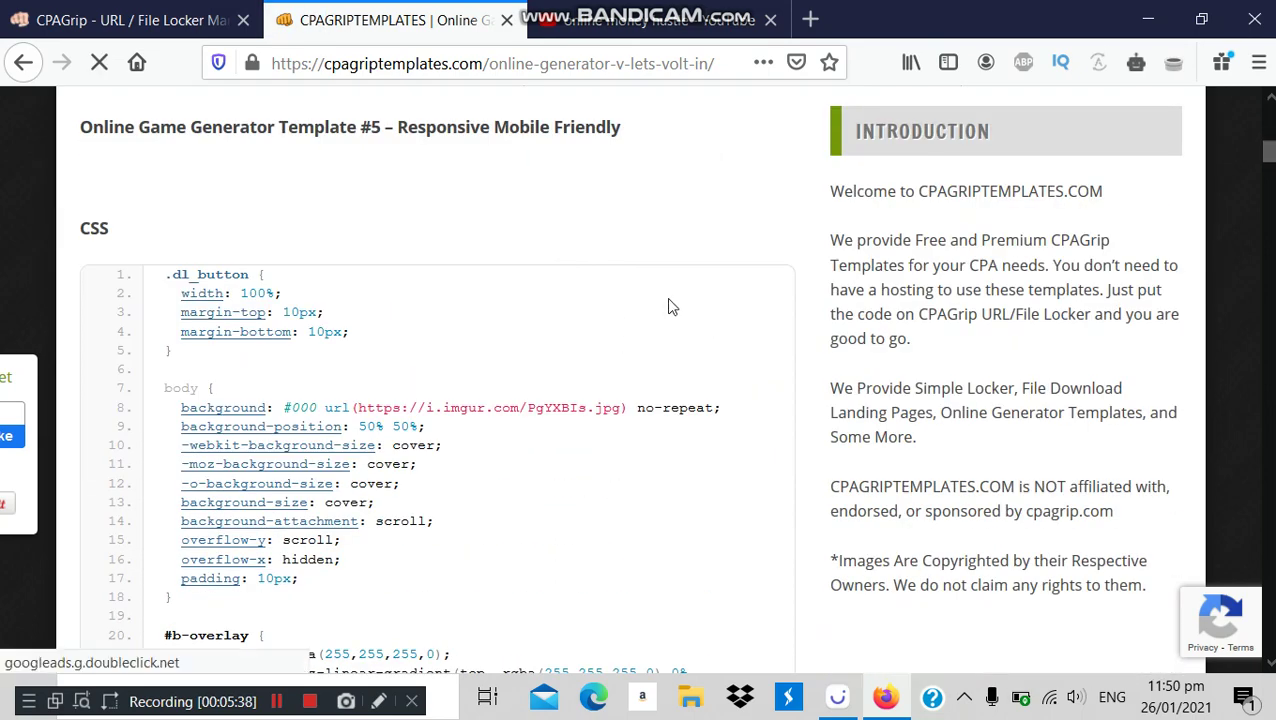
{"action": "mouse_move", "coordinate": [692, 297]}
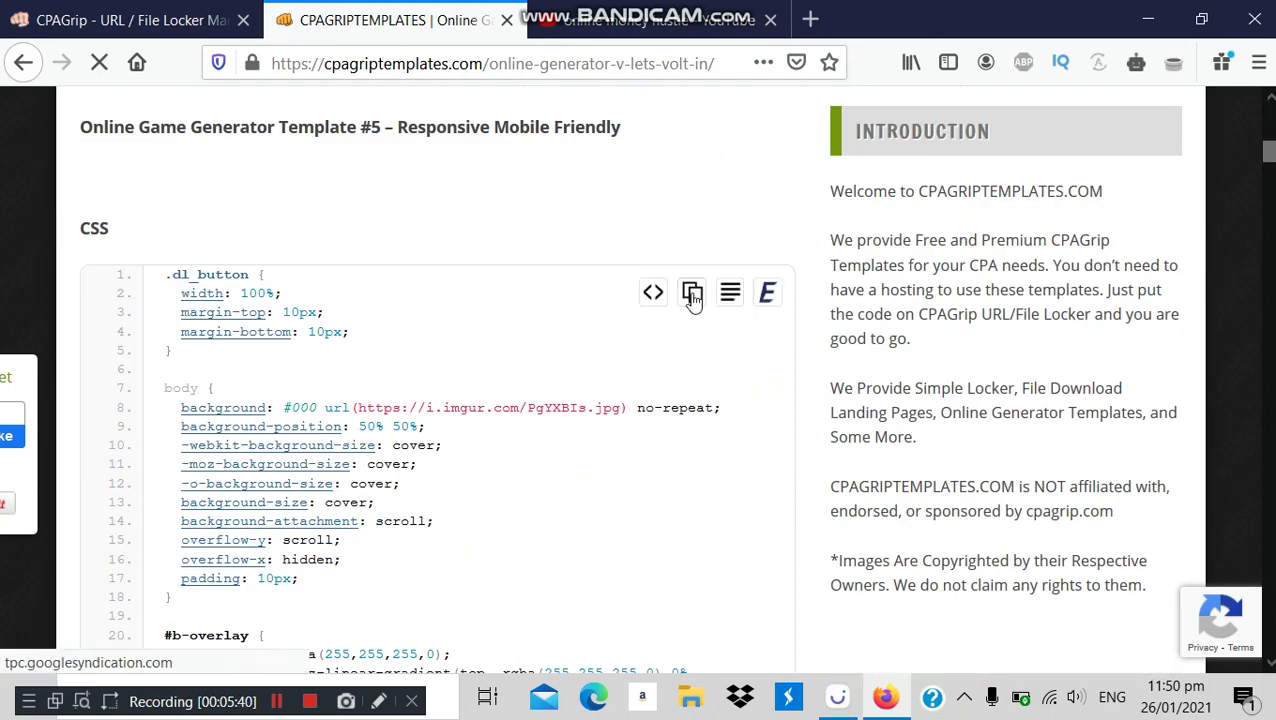
Switch to the CPAGrip locker and examine its Custom HTML code along with the preview refresh and save options
{"action": "left_click", "coordinate": [140, 18]}
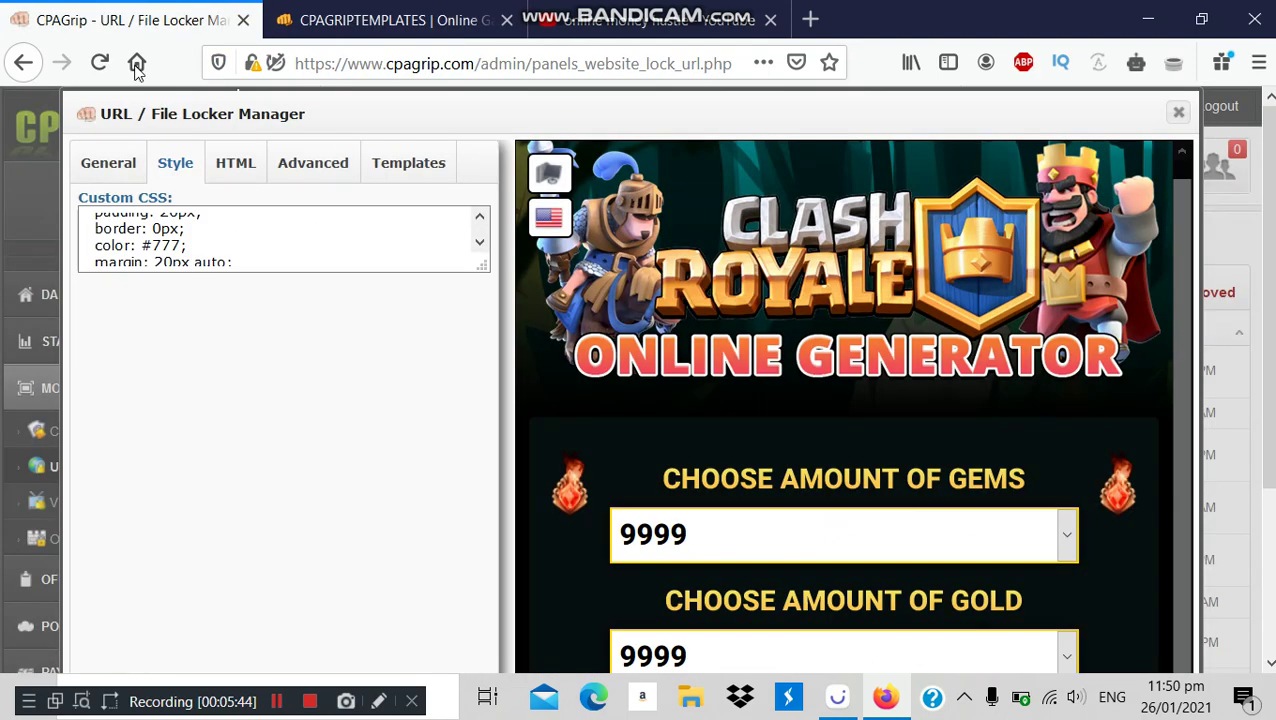
{"action": "left_click", "coordinate": [250, 167]}
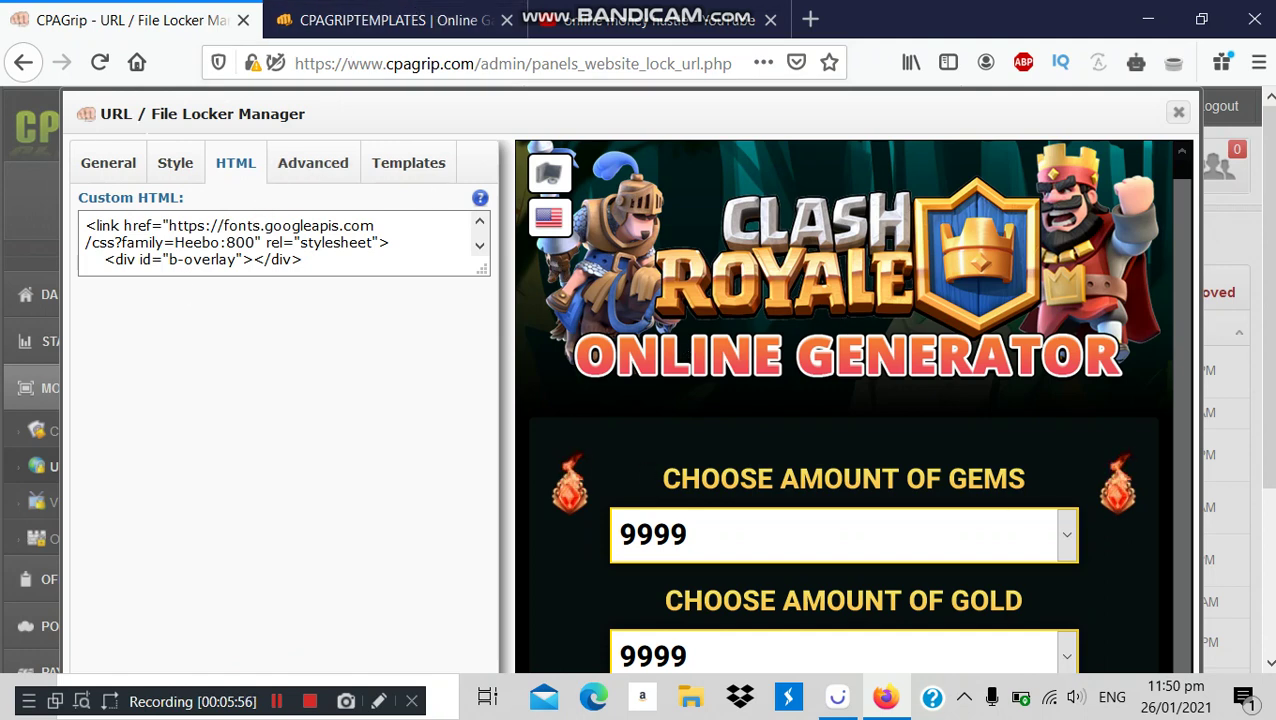
{"action": "scroll", "coordinate": [1130, 412], "scroll_direction": "down", "scroll_amount": 3}
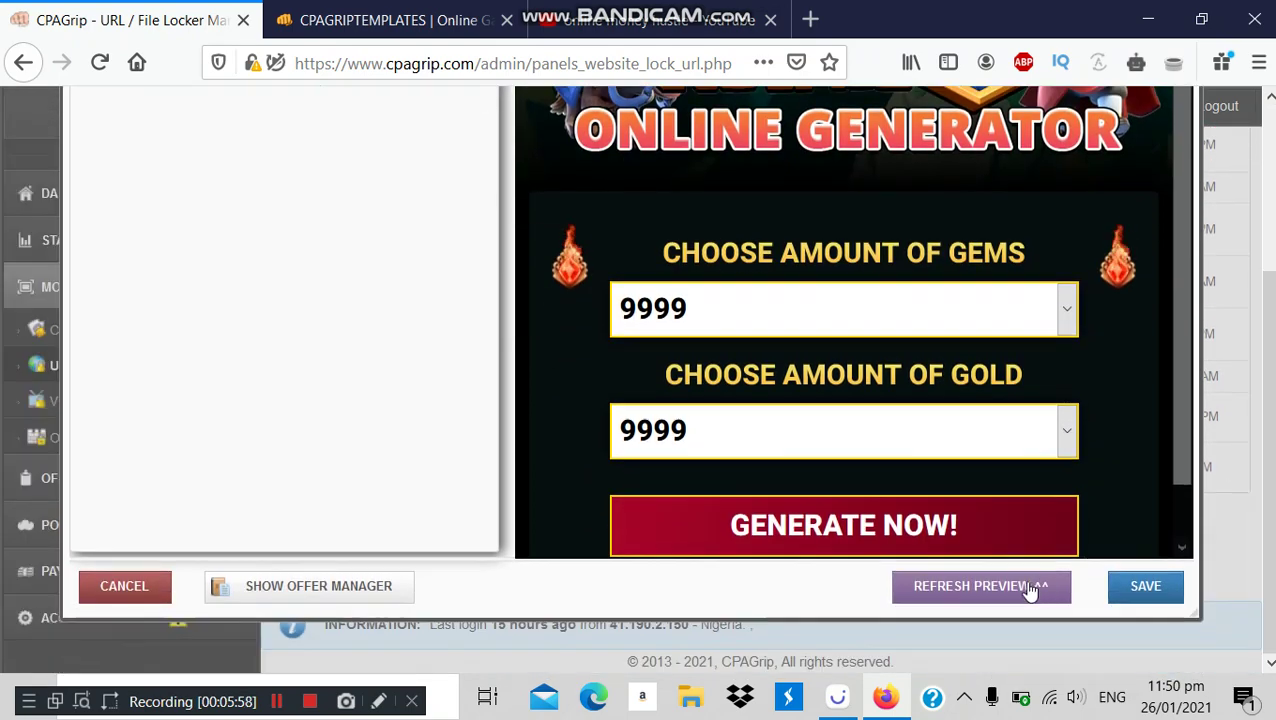
{"action": "scroll", "coordinate": [30, 640], "scroll_direction": "up", "scroll_amount": 3}
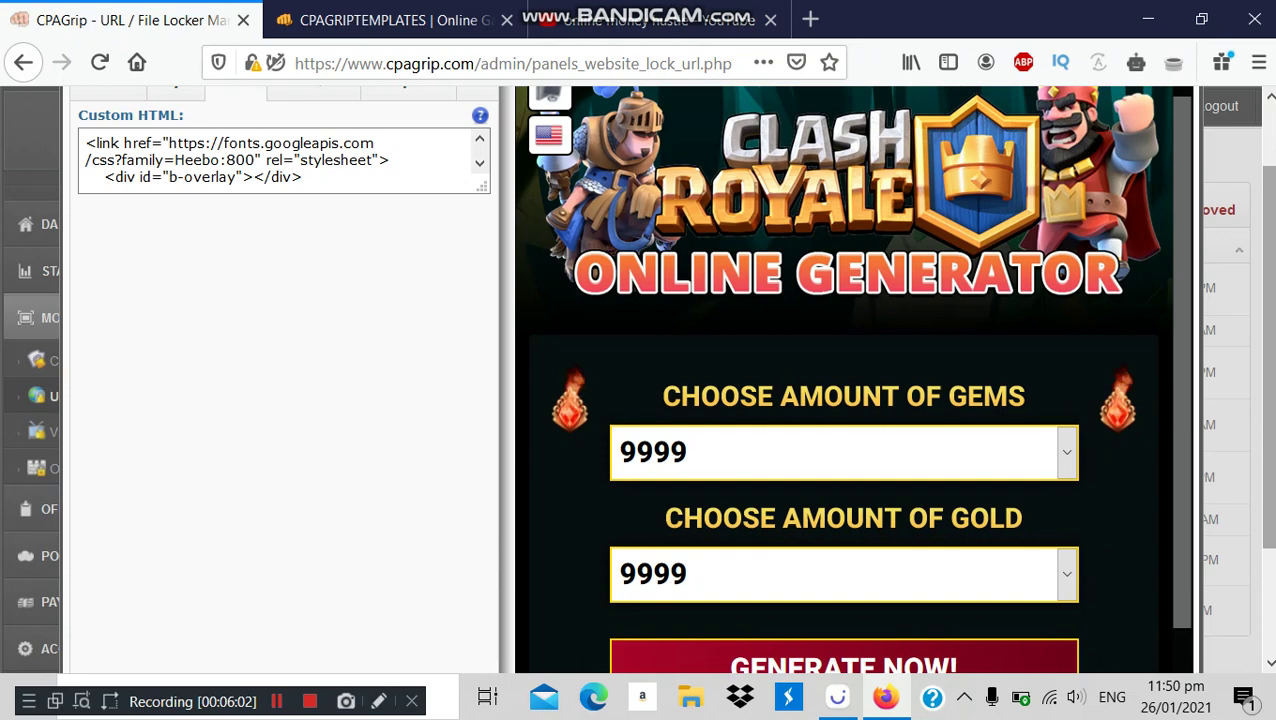
{"action": "scroll", "coordinate": [735, 95], "scroll_direction": "up", "scroll_amount": 1}
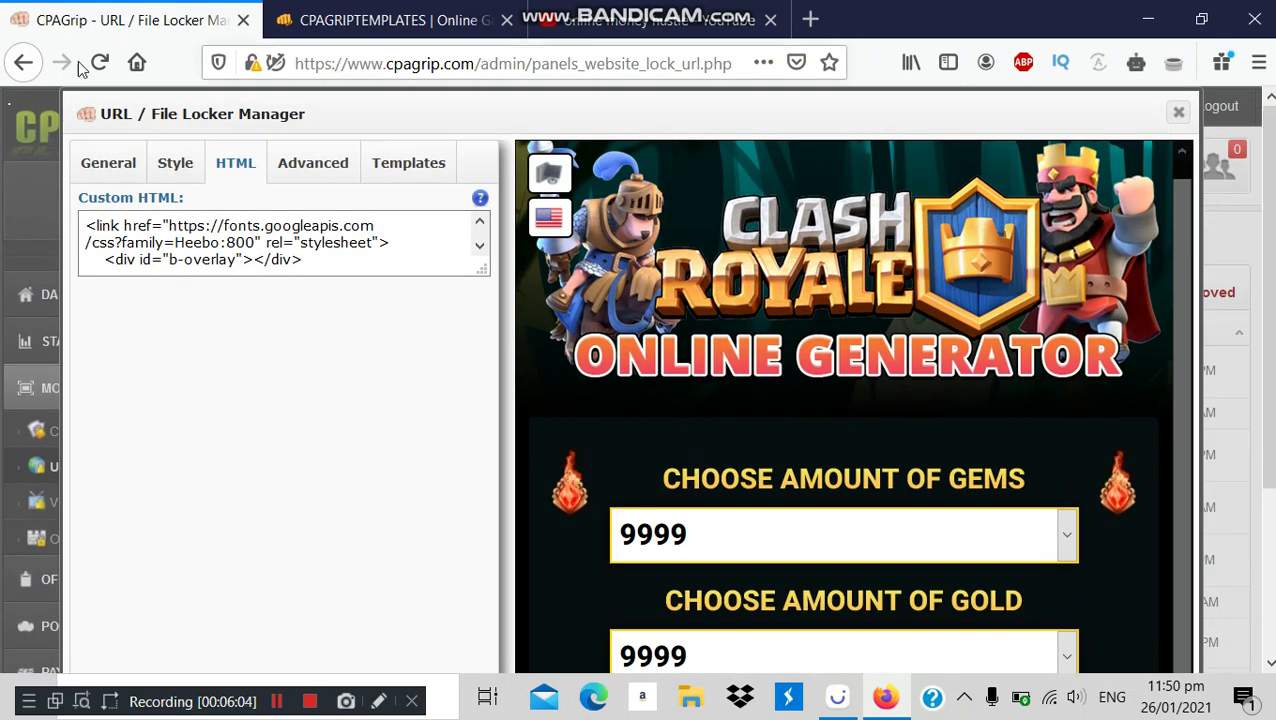
Review the locker's general settings, from its name and header text down to the Locked URL and anchor text
{"action": "left_click", "coordinate": [92, 165]}
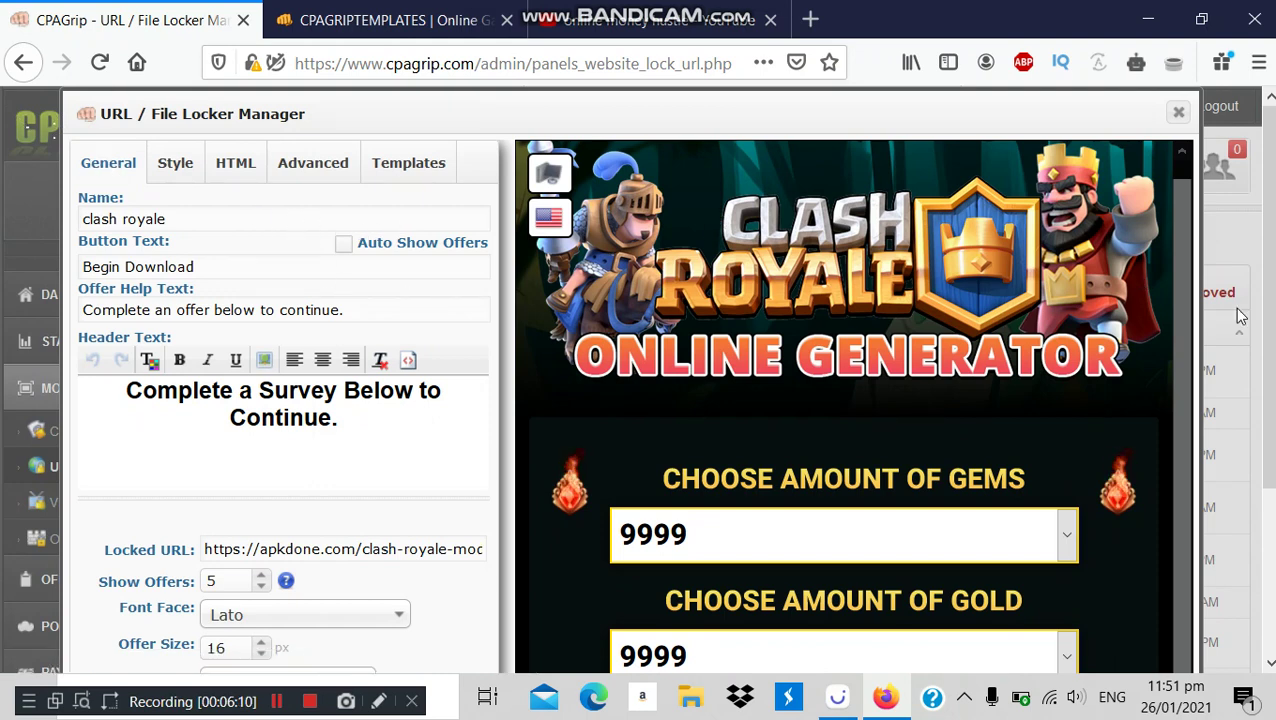
{"action": "scroll", "coordinate": [491, 265], "scroll_direction": "down", "scroll_amount": 2}
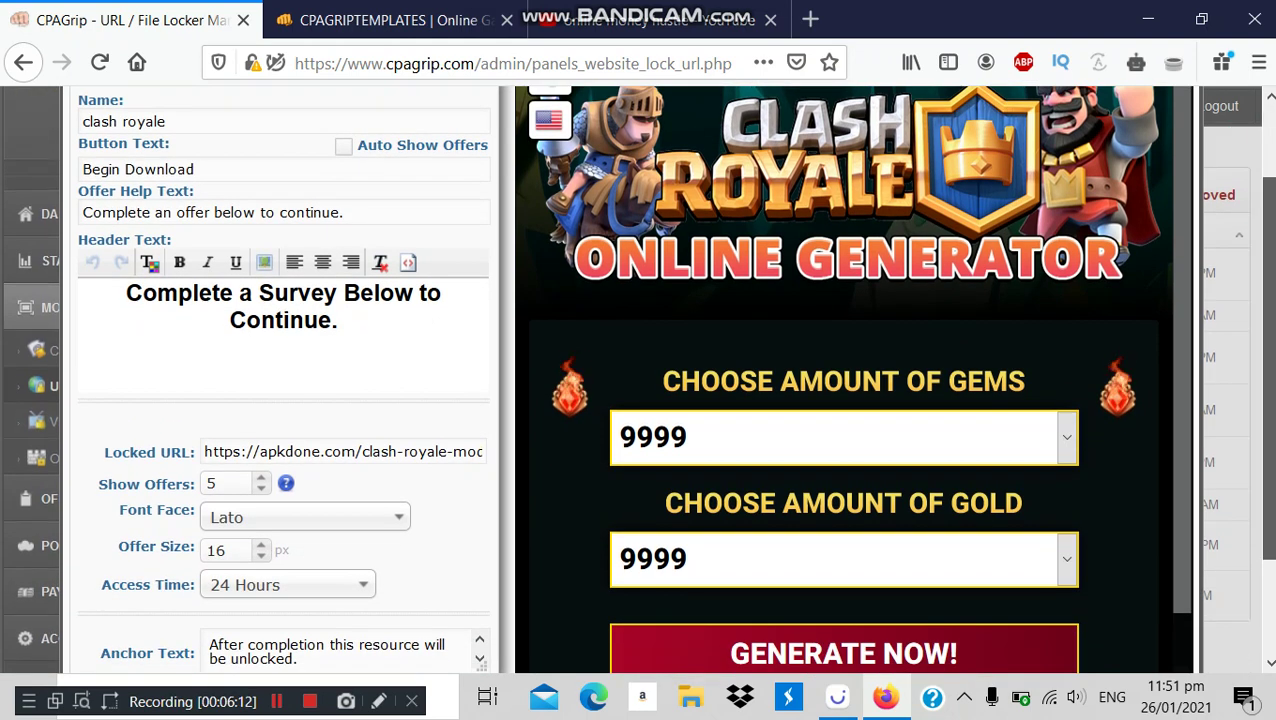
{"action": "scroll", "coordinate": [491, 265], "scroll_direction": "down", "scroll_amount": 1}
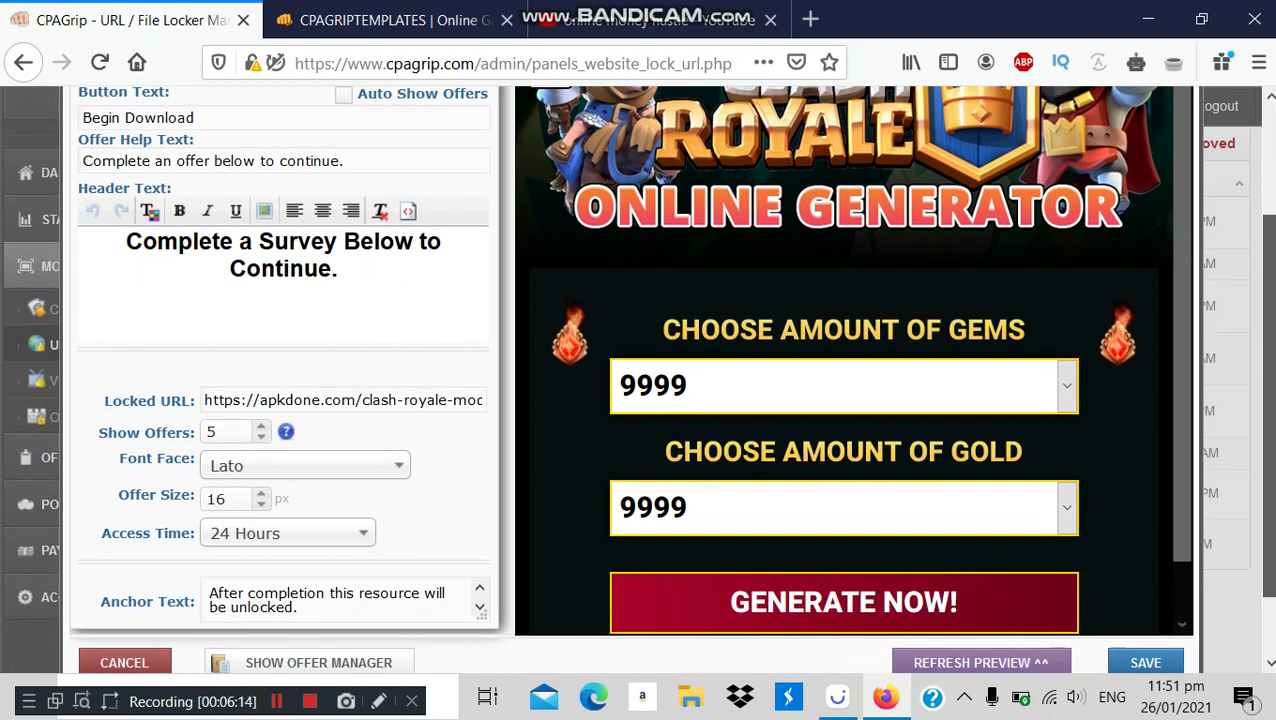
{"action": "scroll", "coordinate": [436, 403], "scroll_direction": "down", "scroll_amount": 1}
{"action": "scroll", "coordinate": [424, 378], "scroll_direction": "up", "scroll_amount": 1}
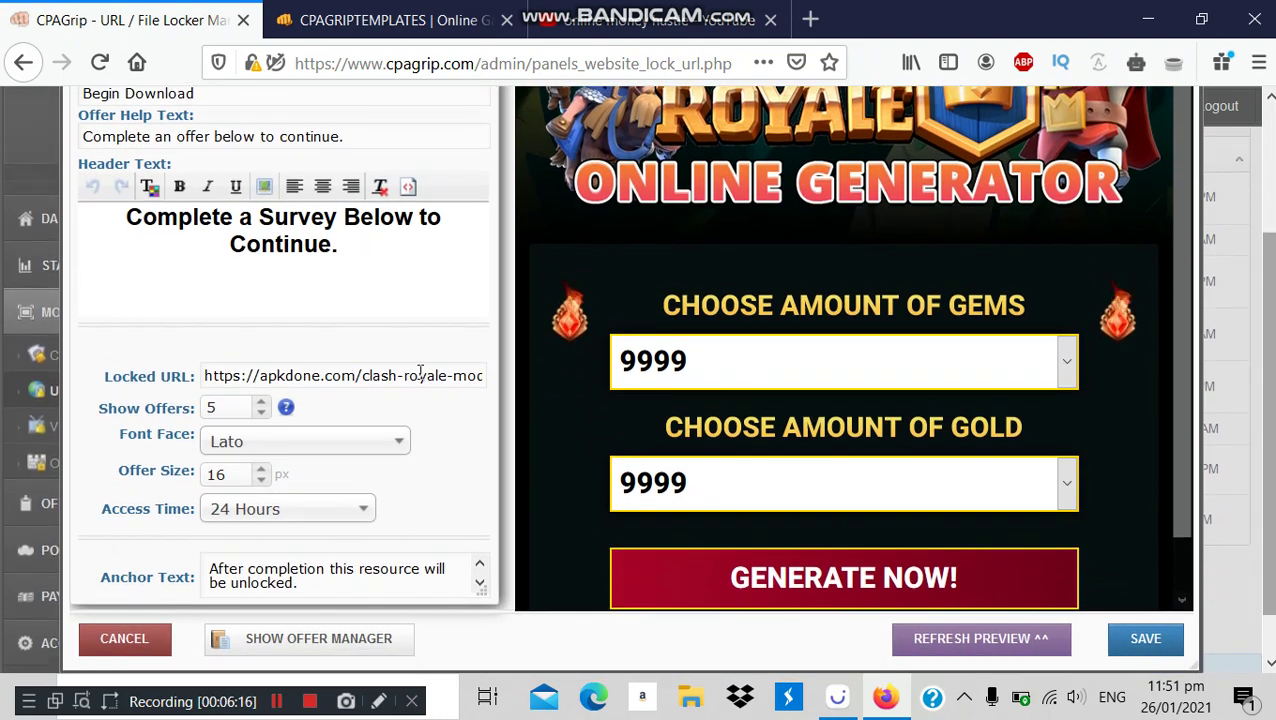
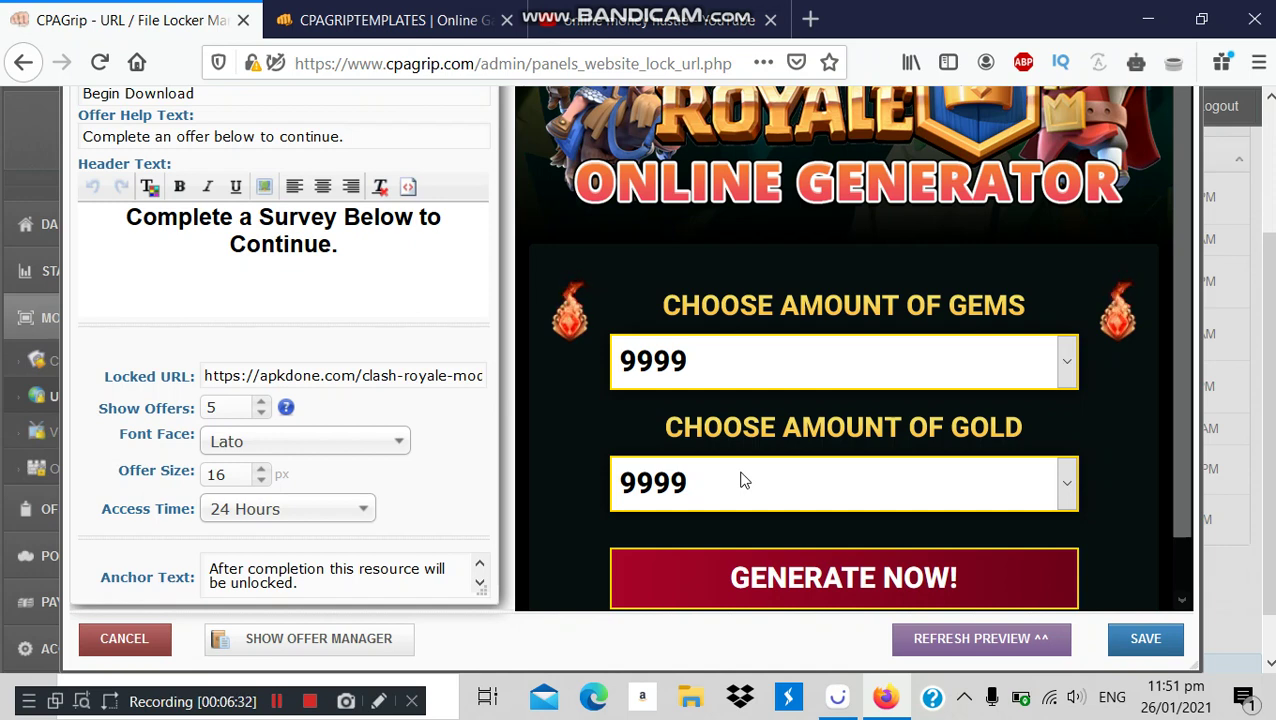
Search the web for "clash royale hacked app" in a new browser tab
{"action": "left_click", "coordinate": [811, 19]}
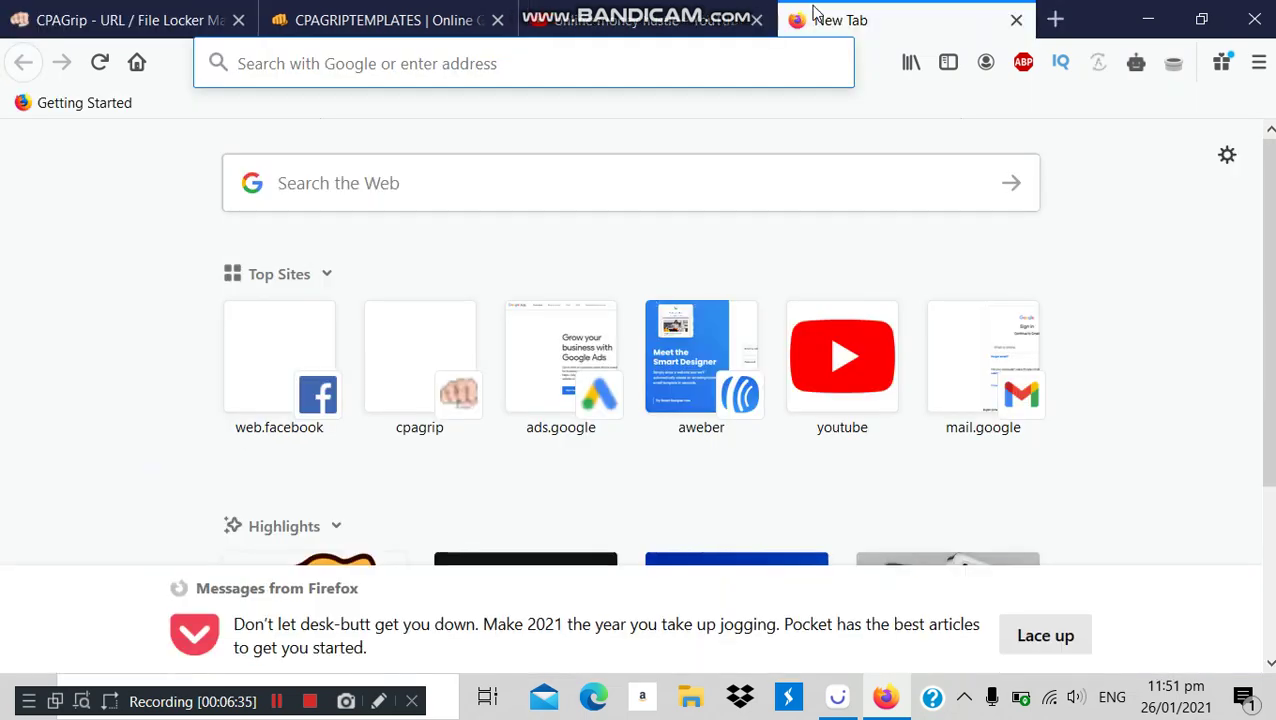
{"action": "left_click", "coordinate": [541, 67]}
{"action": "type", "text": "c"}
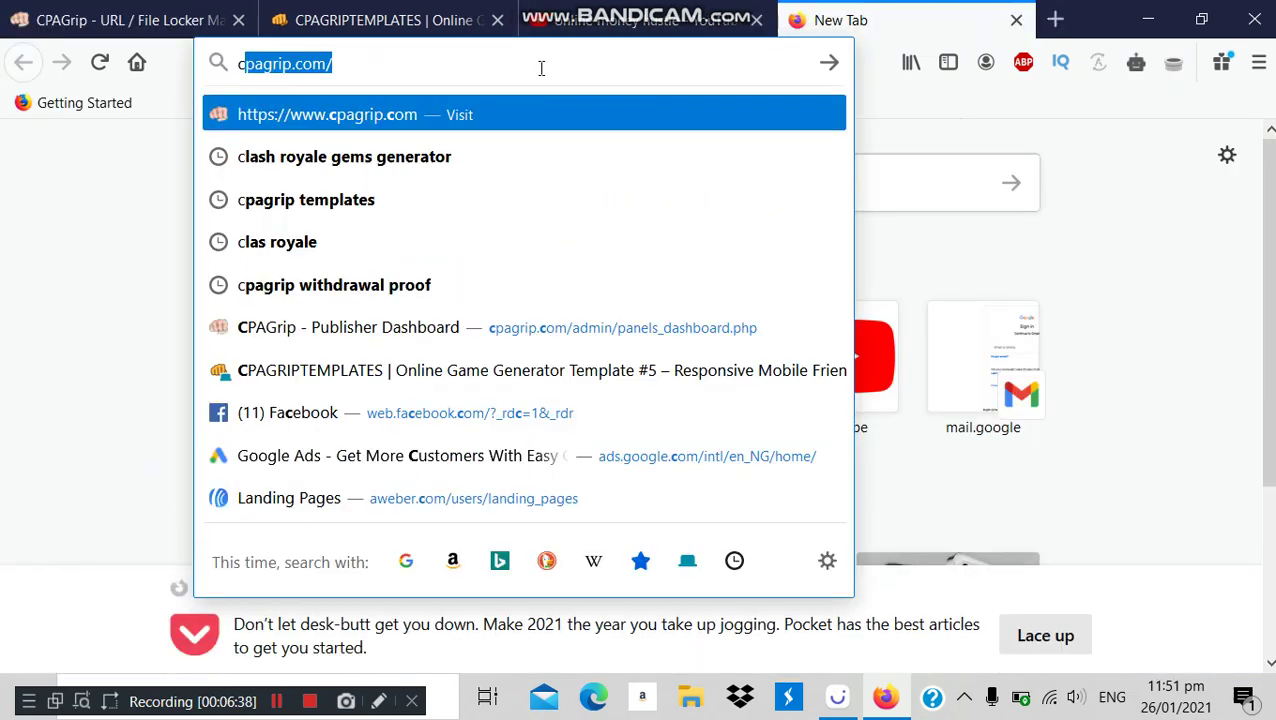
{"action": "type", "text": "lash ro"}
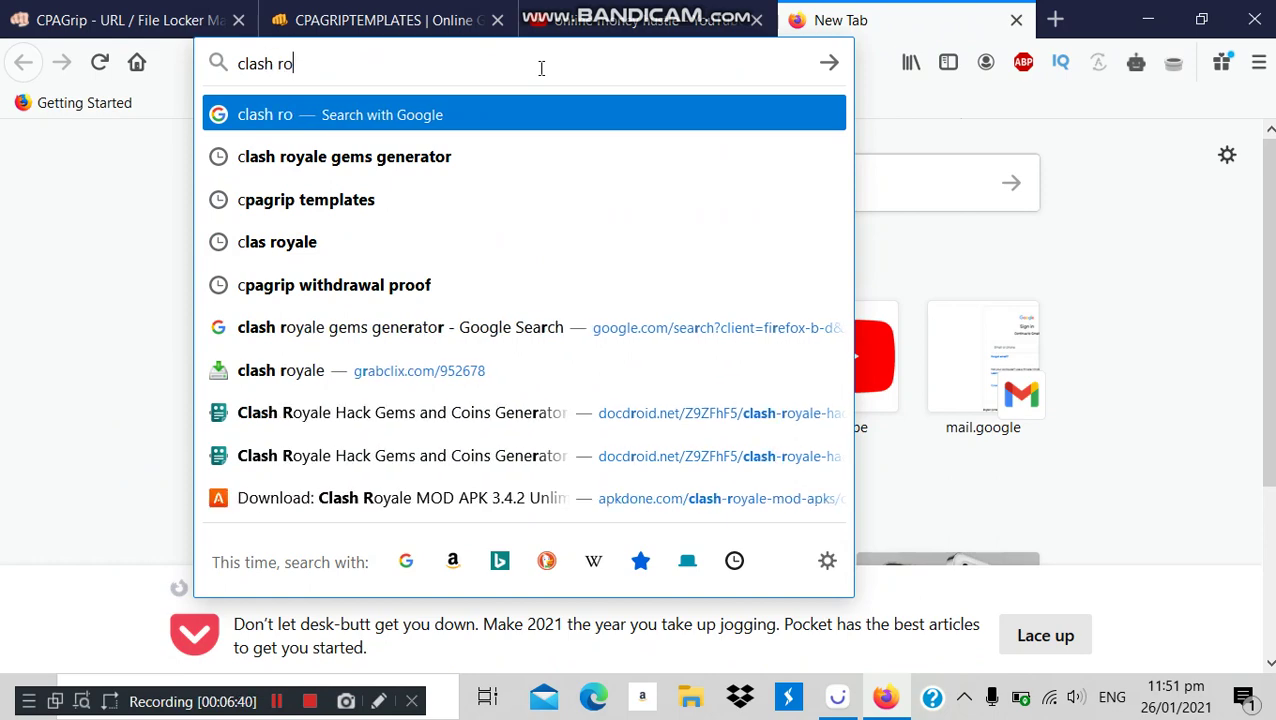
{"action": "type", "text": "yale"}
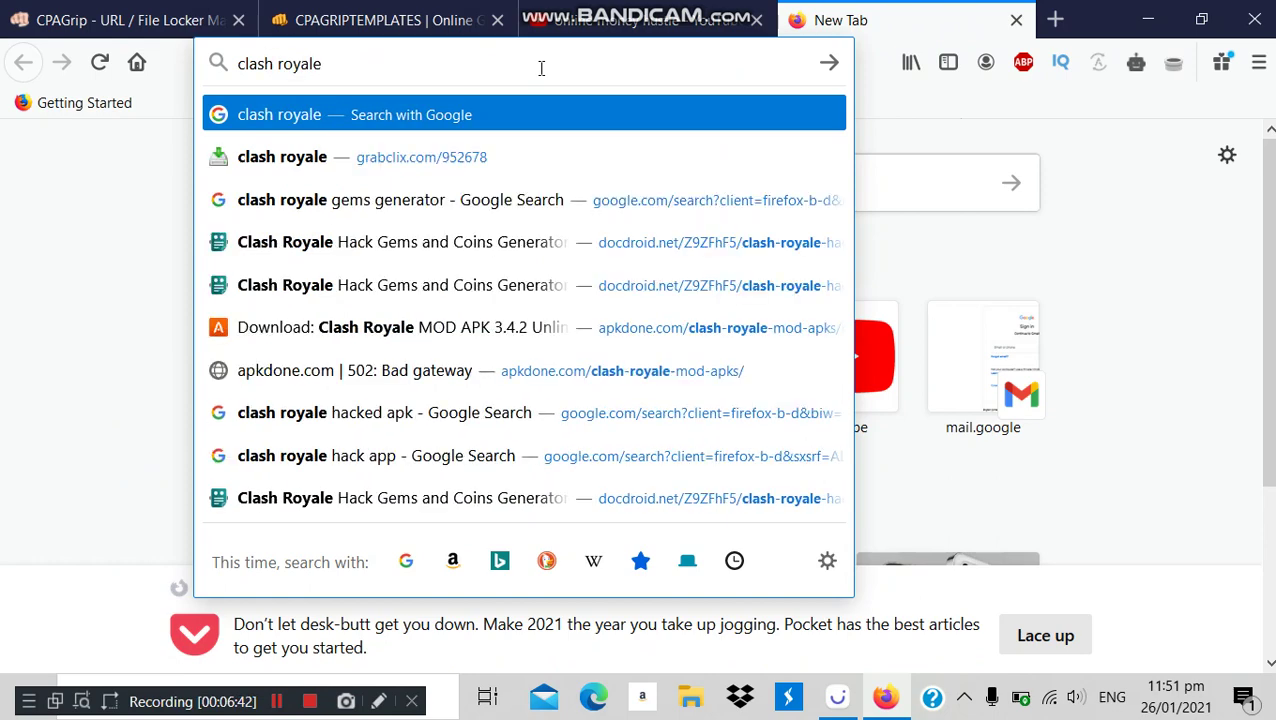
{"action": "type", "text": " hack"}
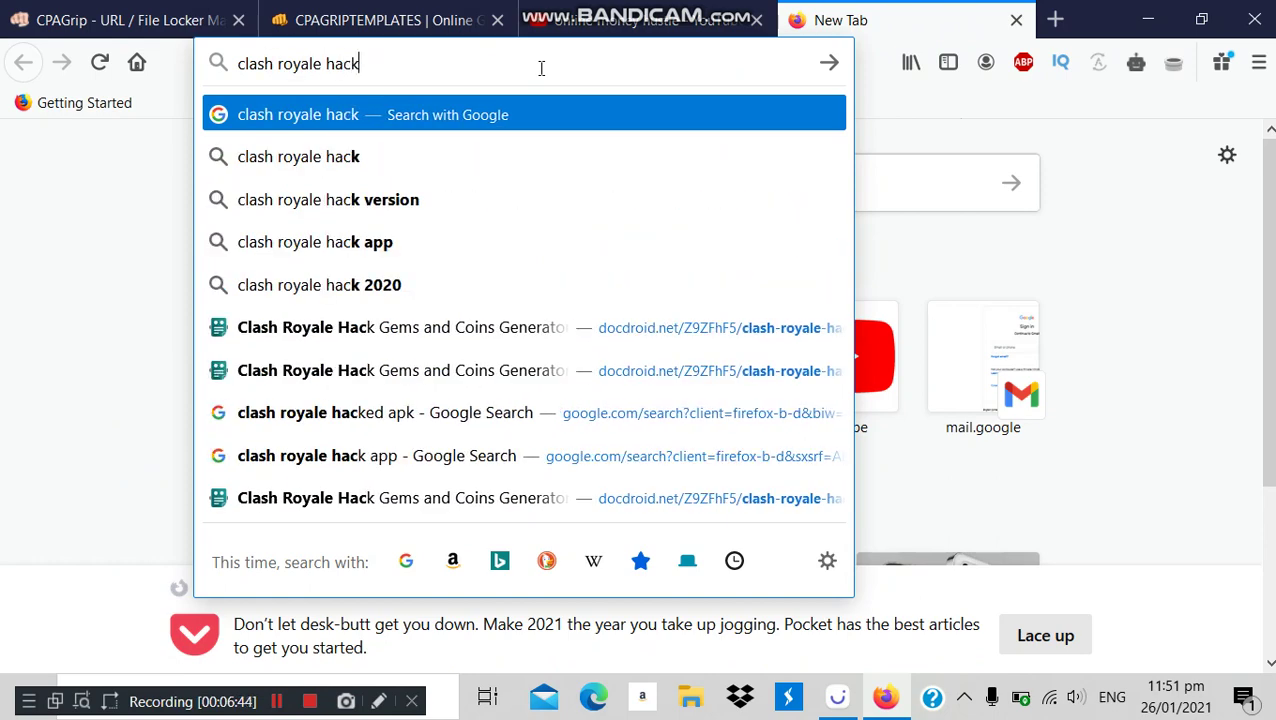
{"action": "type", "text": "ed app"}
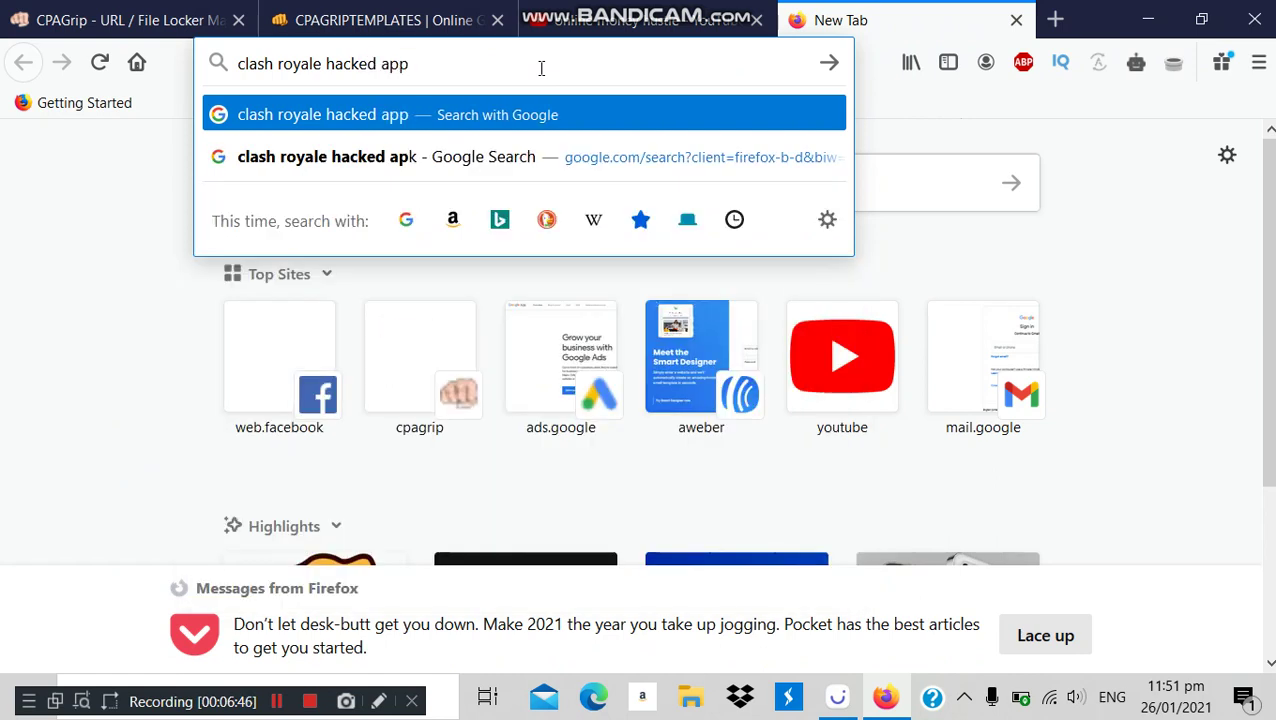
{"action": "key", "text": "Return"}
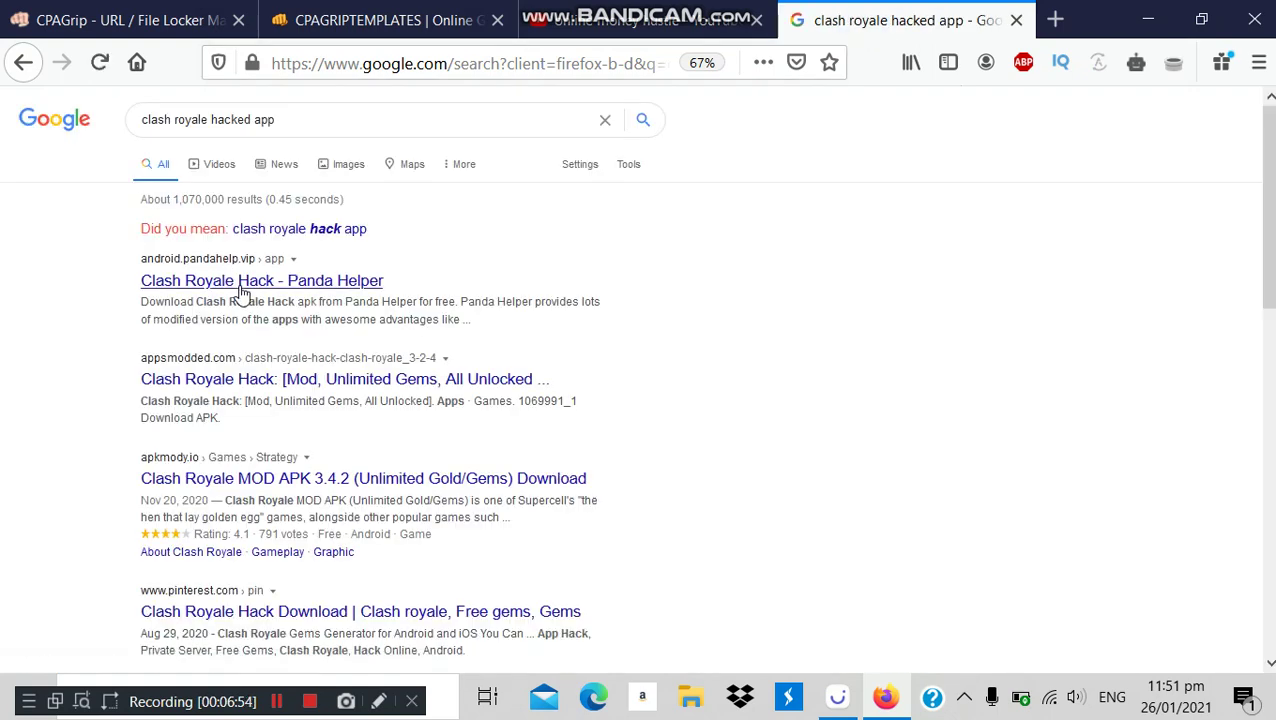
Switch back to the CPAGrip locker editor and save the Clash Royale locker
{"action": "left_click", "coordinate": [135, 20]}
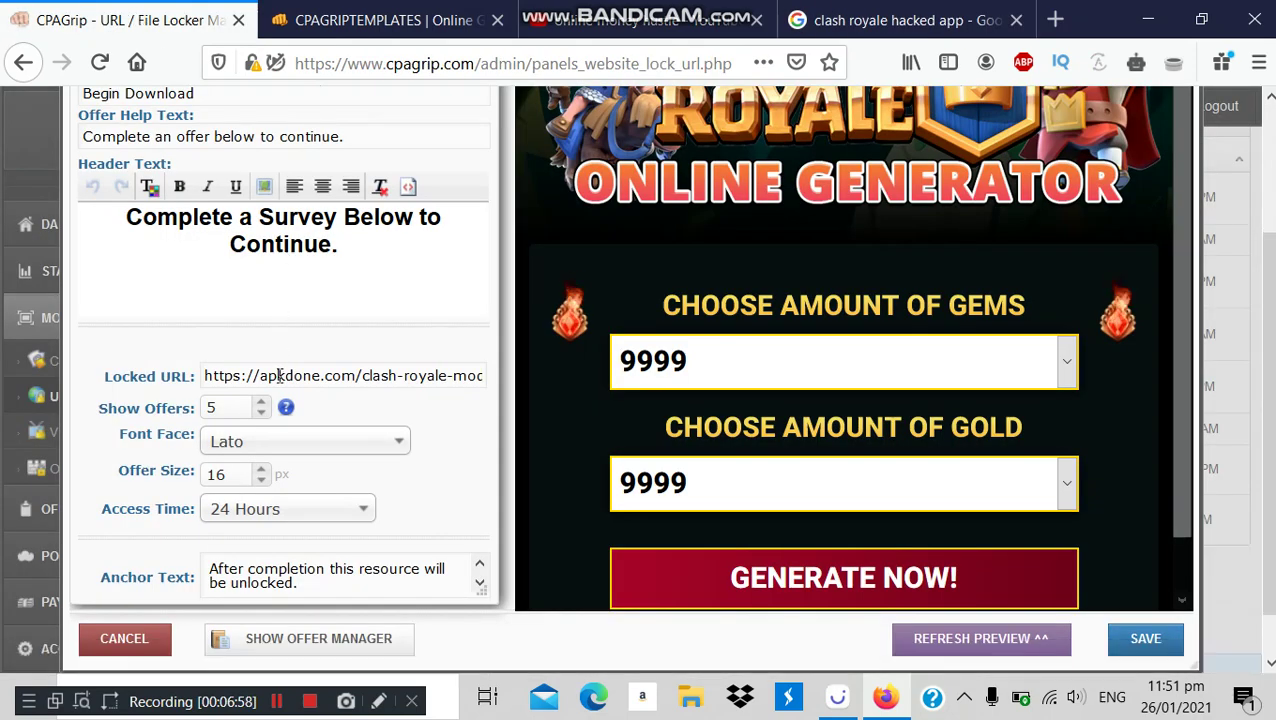
{"action": "left_click", "coordinate": [1139, 643]}
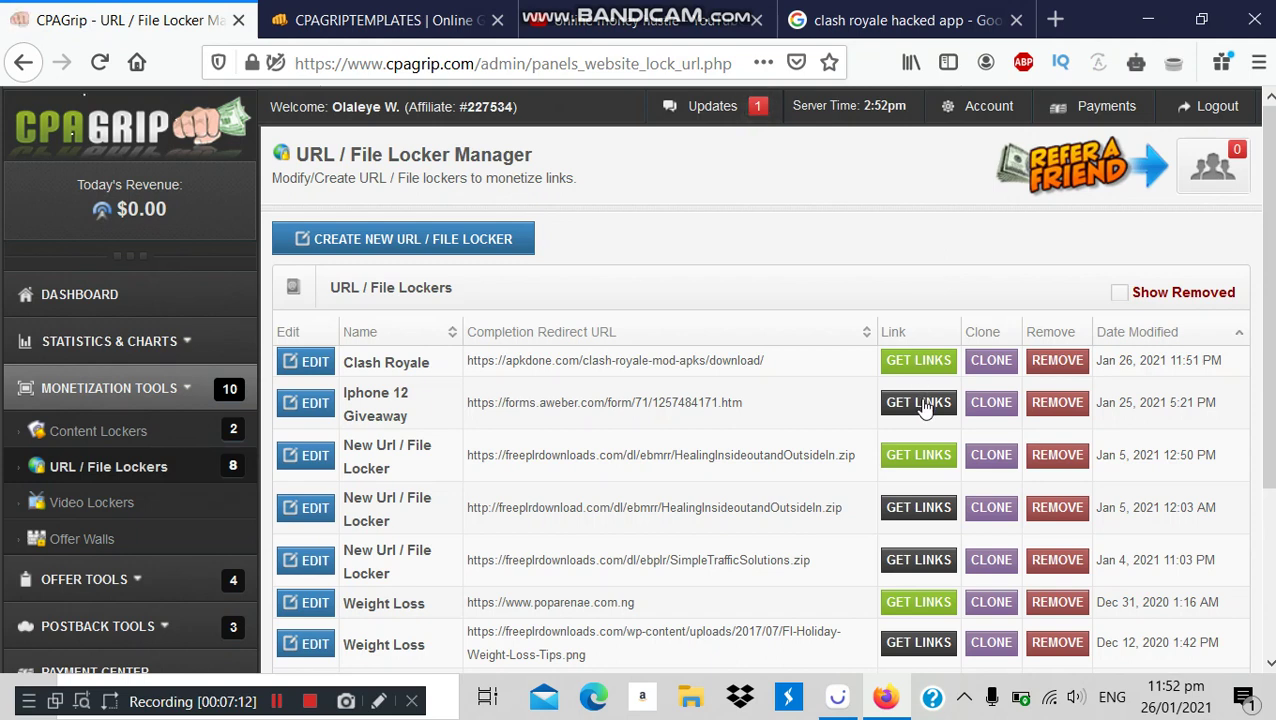
Copy the Iphone 12 Giveaway locker's grabclix.com link and open it in a new browser tab
{"action": "left_click", "coordinate": [919, 403]}
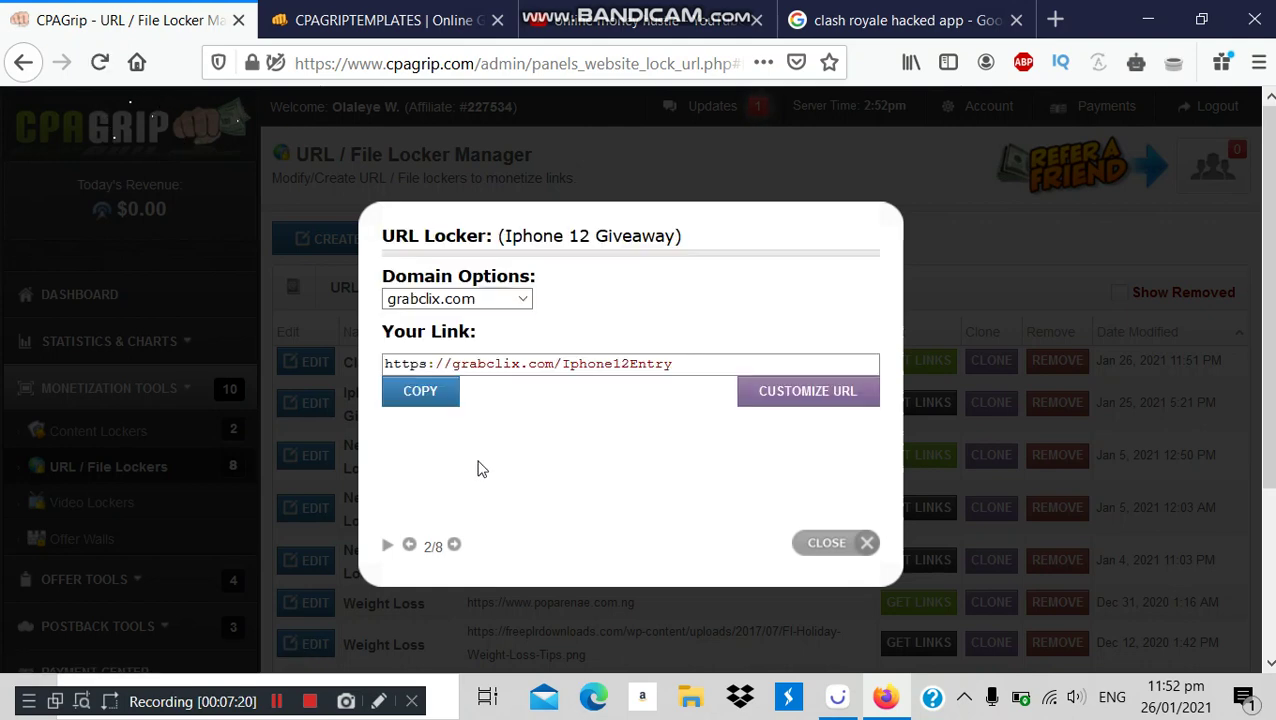
{"action": "left_click", "coordinate": [446, 393]}
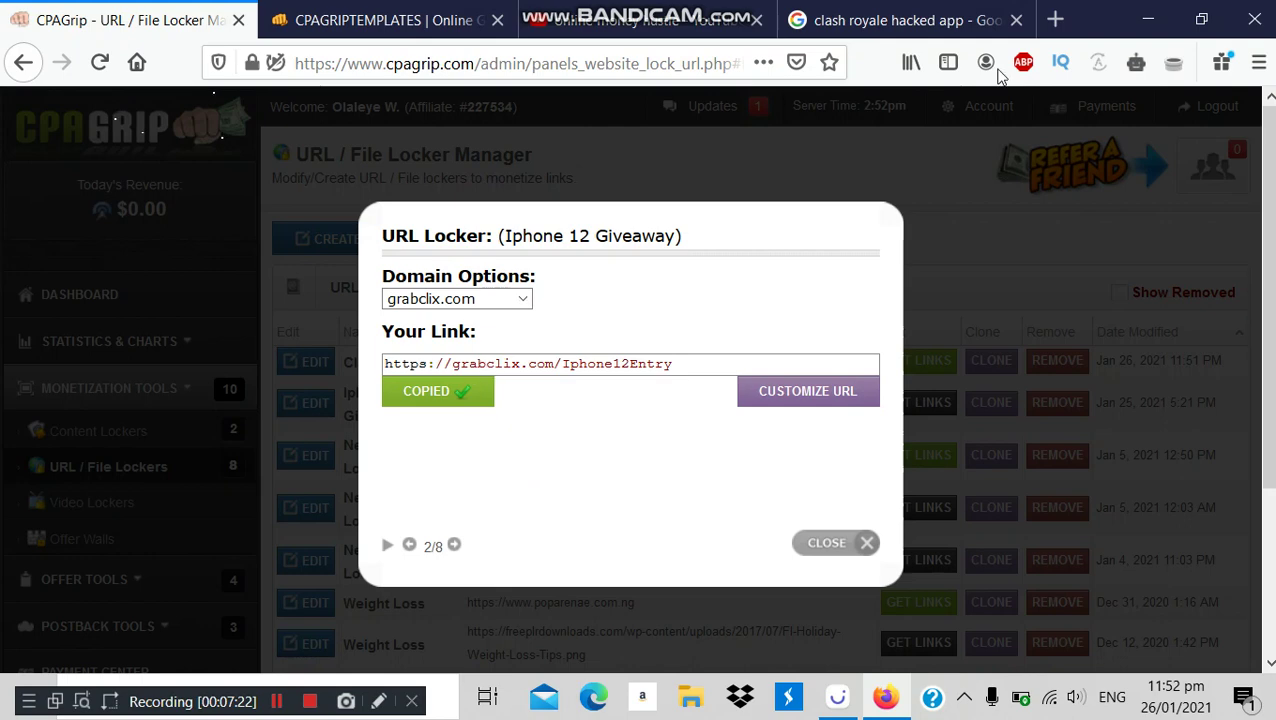
{"action": "left_click", "coordinate": [1057, 20]}
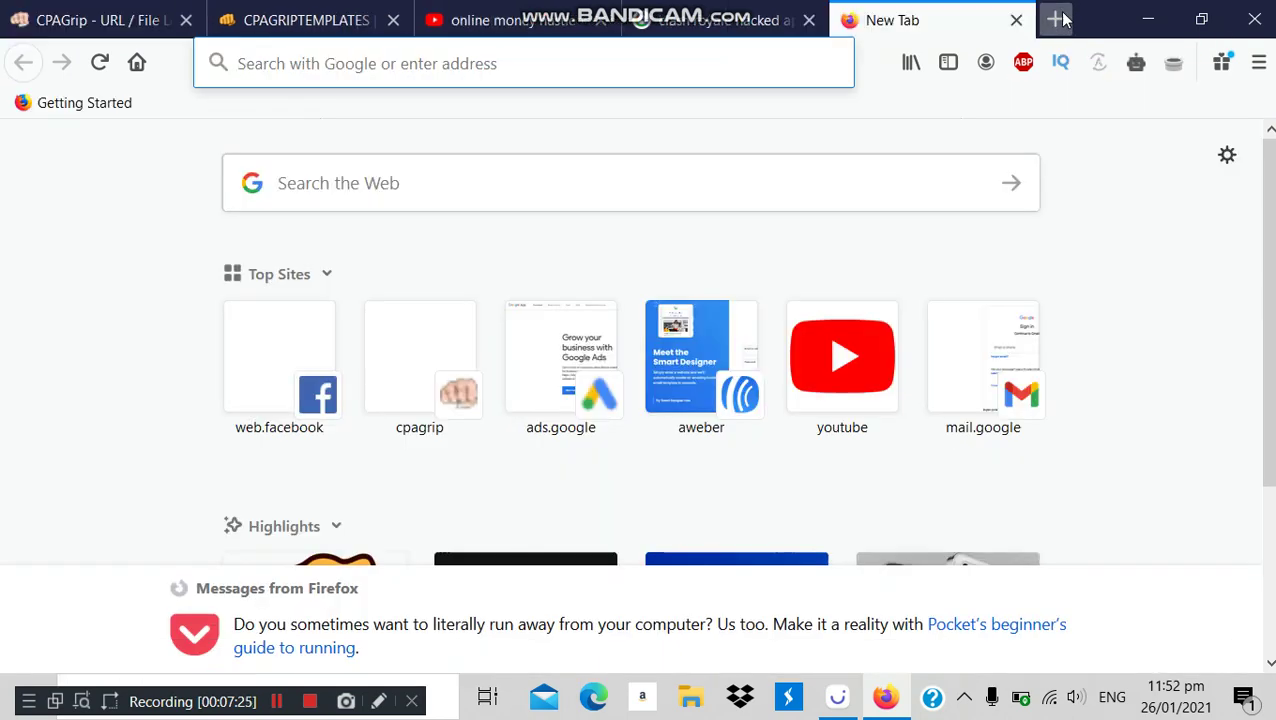
{"action": "left_click", "coordinate": [679, 66]}
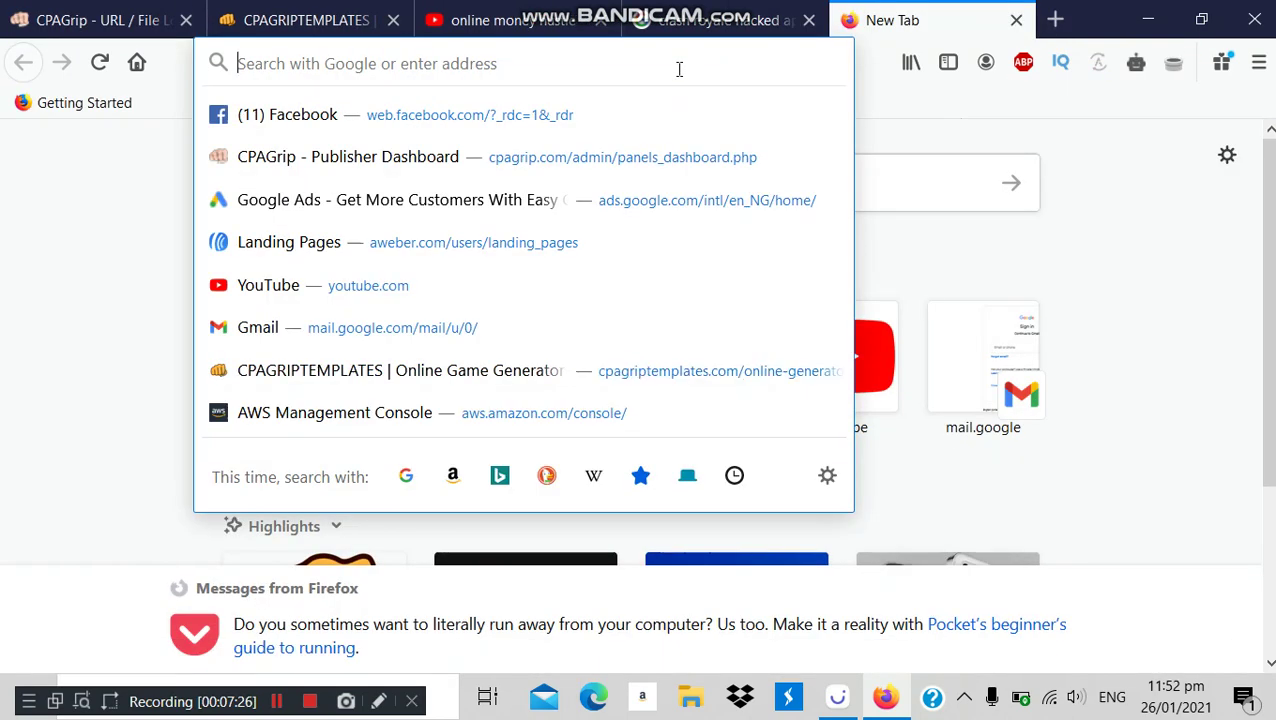
{"action": "key", "text": "ctrl+v"}
{"action": "key", "text": "Return"}
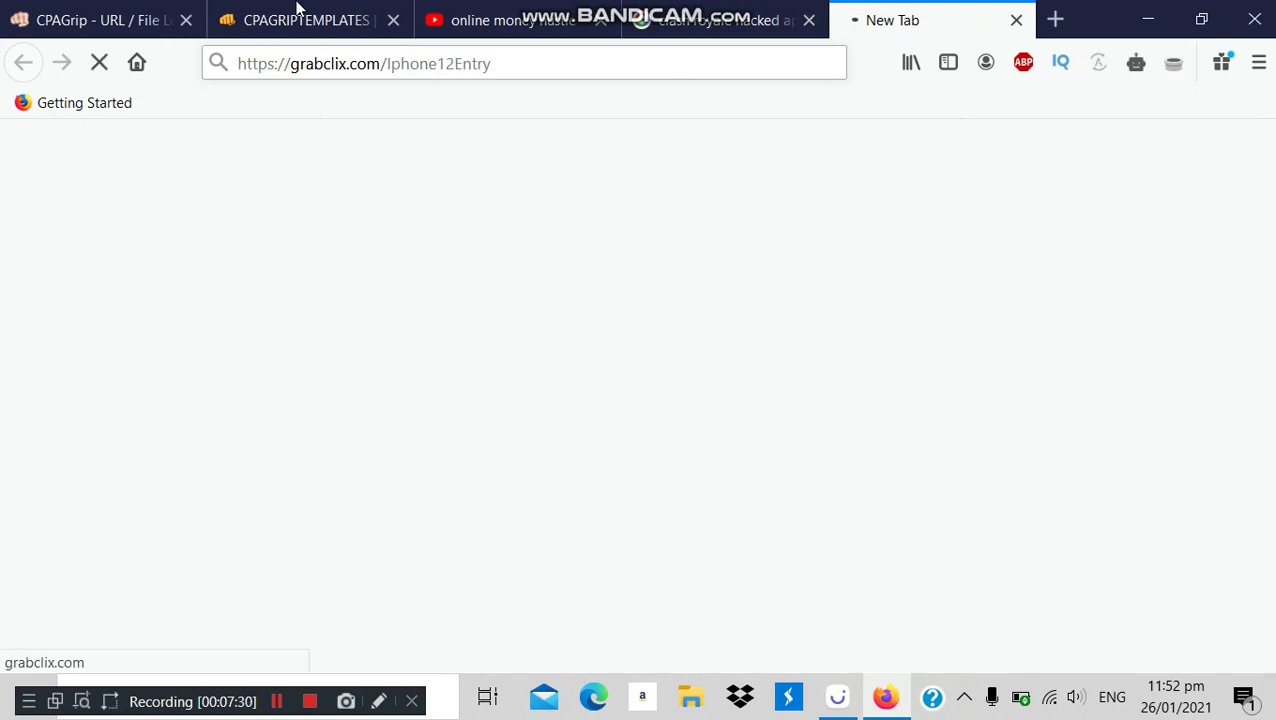
Return to the CPAGrip locker list, copy the Clash Royale locker's grabclix.com link and open it in another new browser tab
{"action": "left_click", "coordinate": [143, 15]}
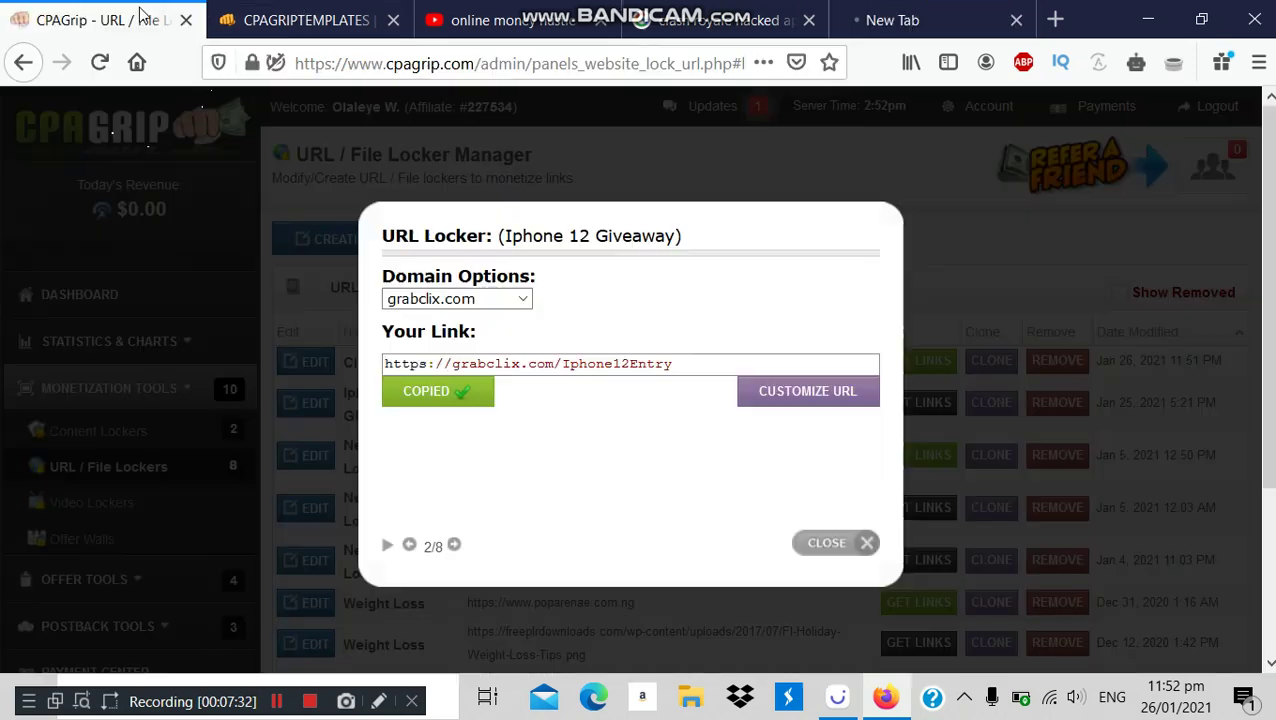
{"action": "left_click", "coordinate": [853, 529]}
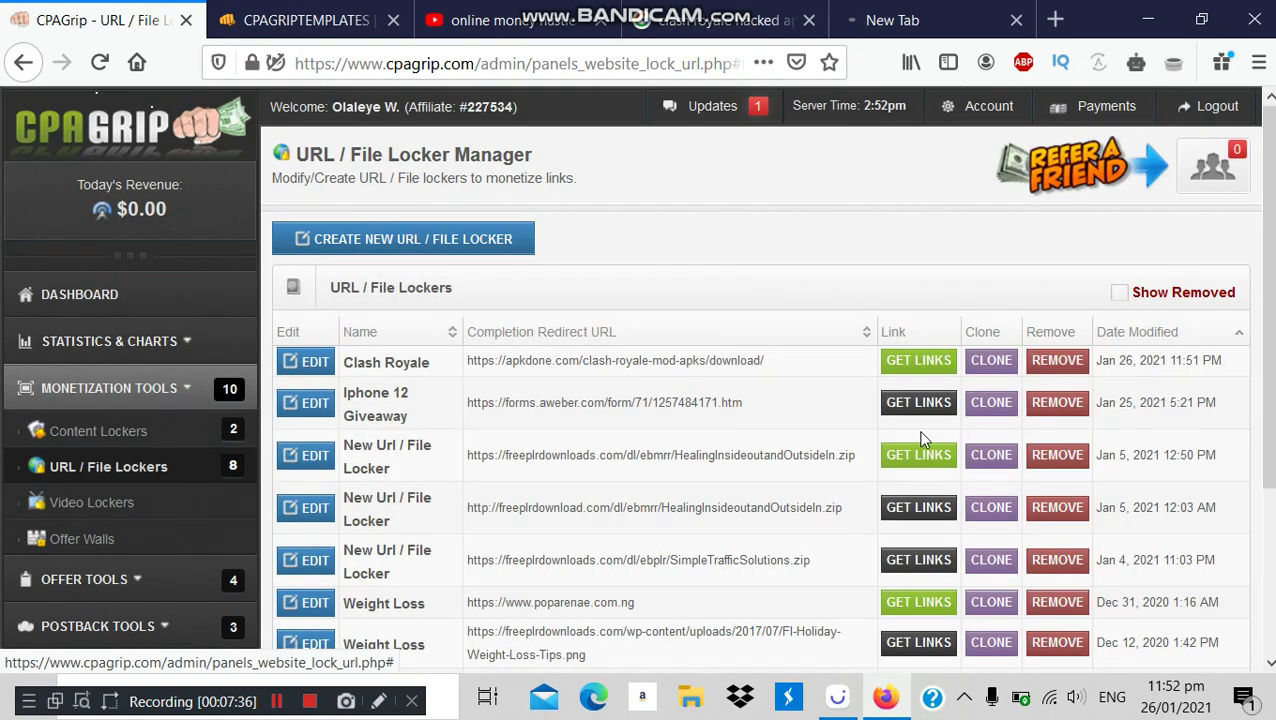
{"action": "left_click", "coordinate": [920, 366]}
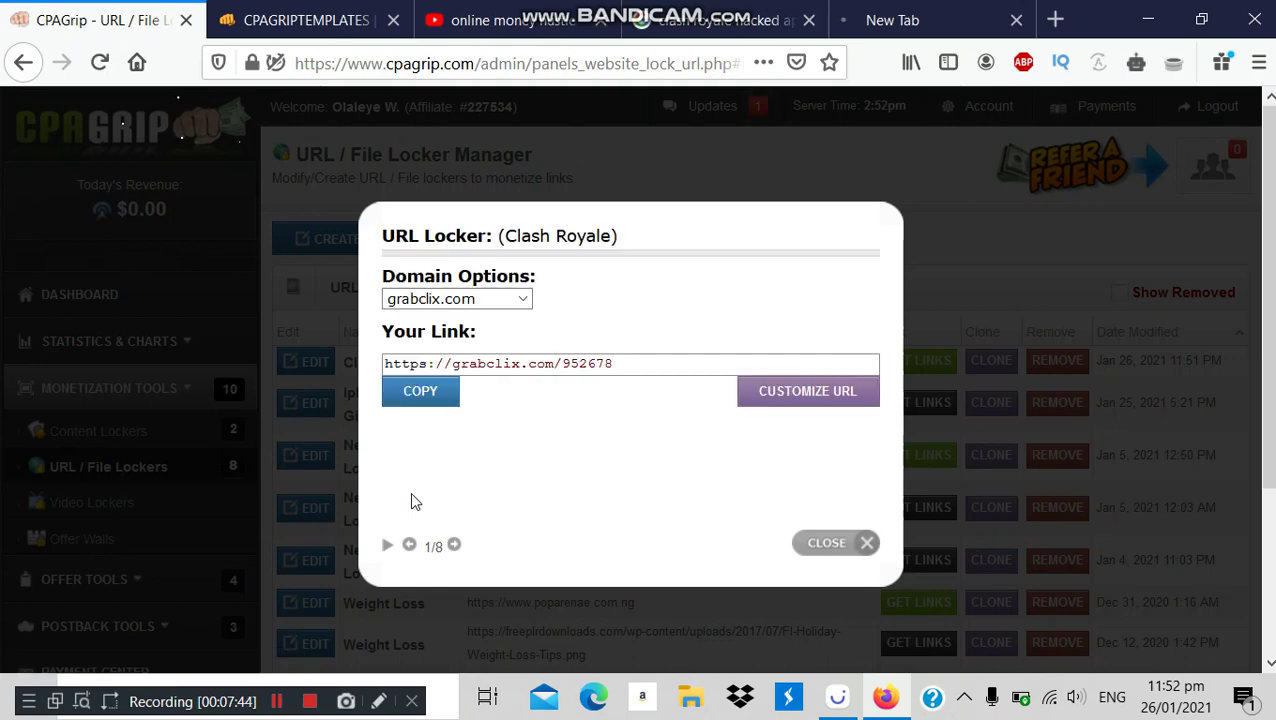
{"action": "left_click", "coordinate": [435, 401]}
{"action": "left_click", "coordinate": [908, 22]}
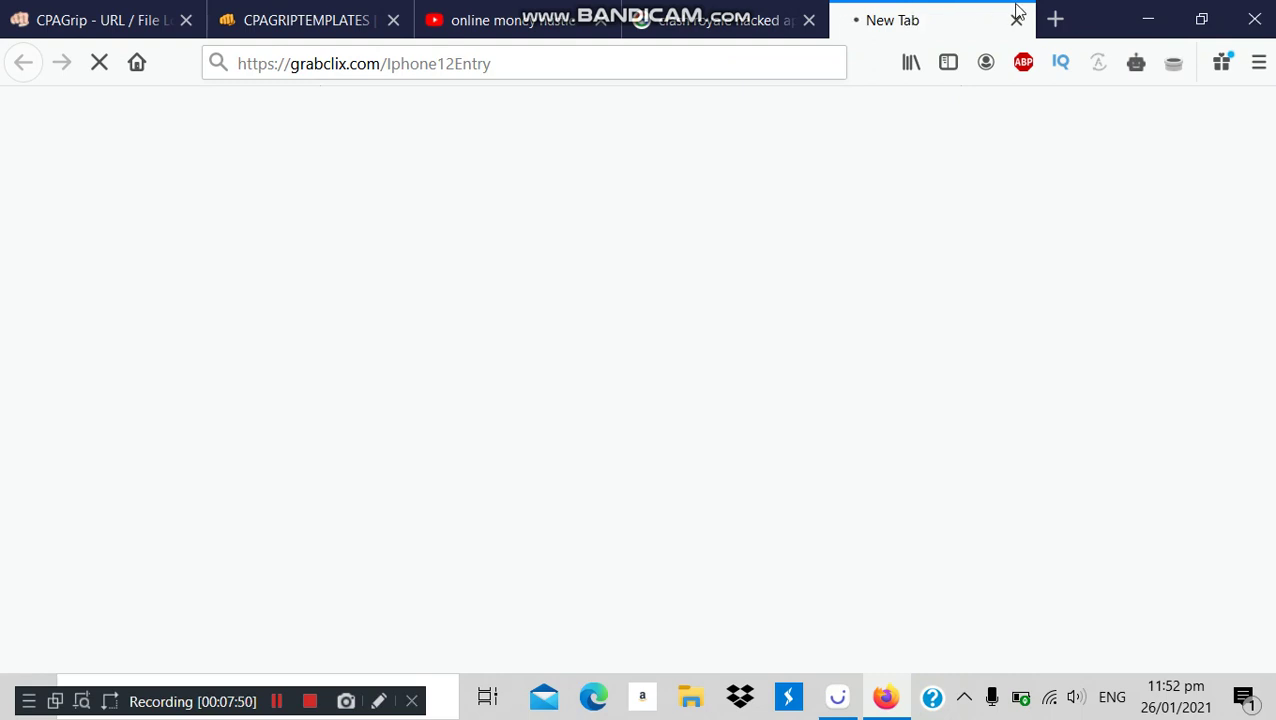
{"action": "left_click", "coordinate": [1057, 18]}
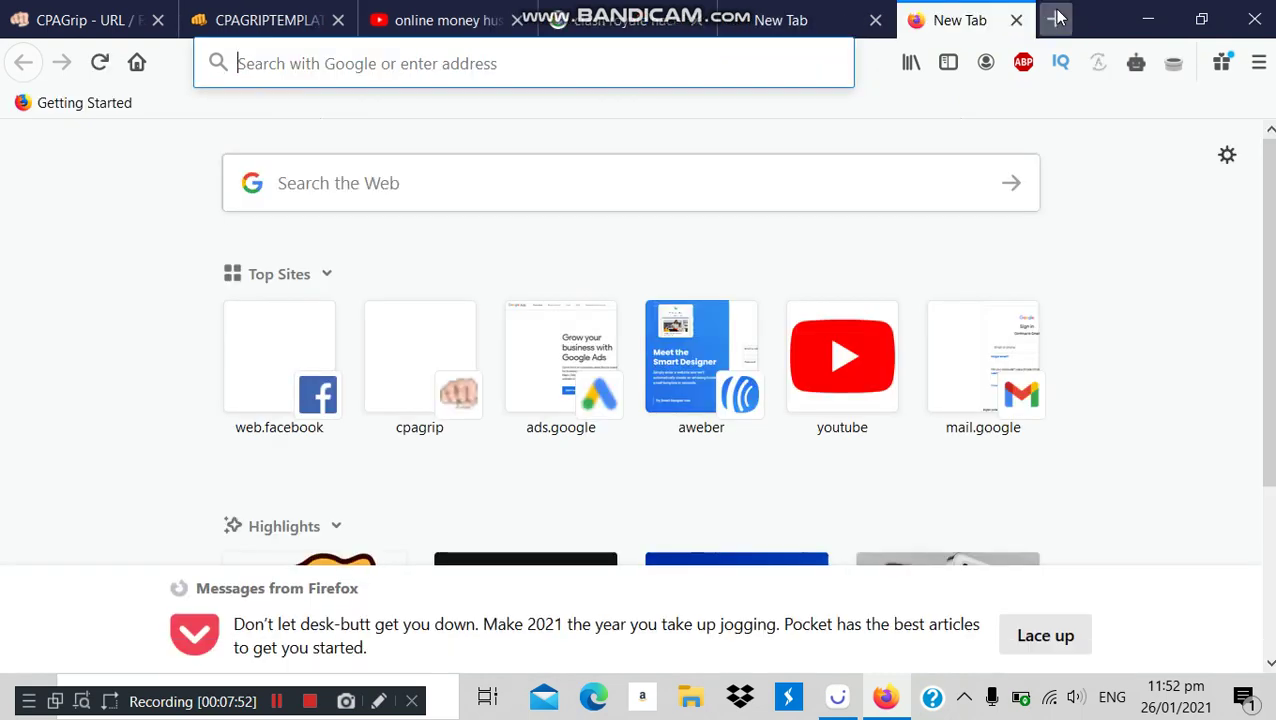
{"action": "key", "text": "ctrl+v"}
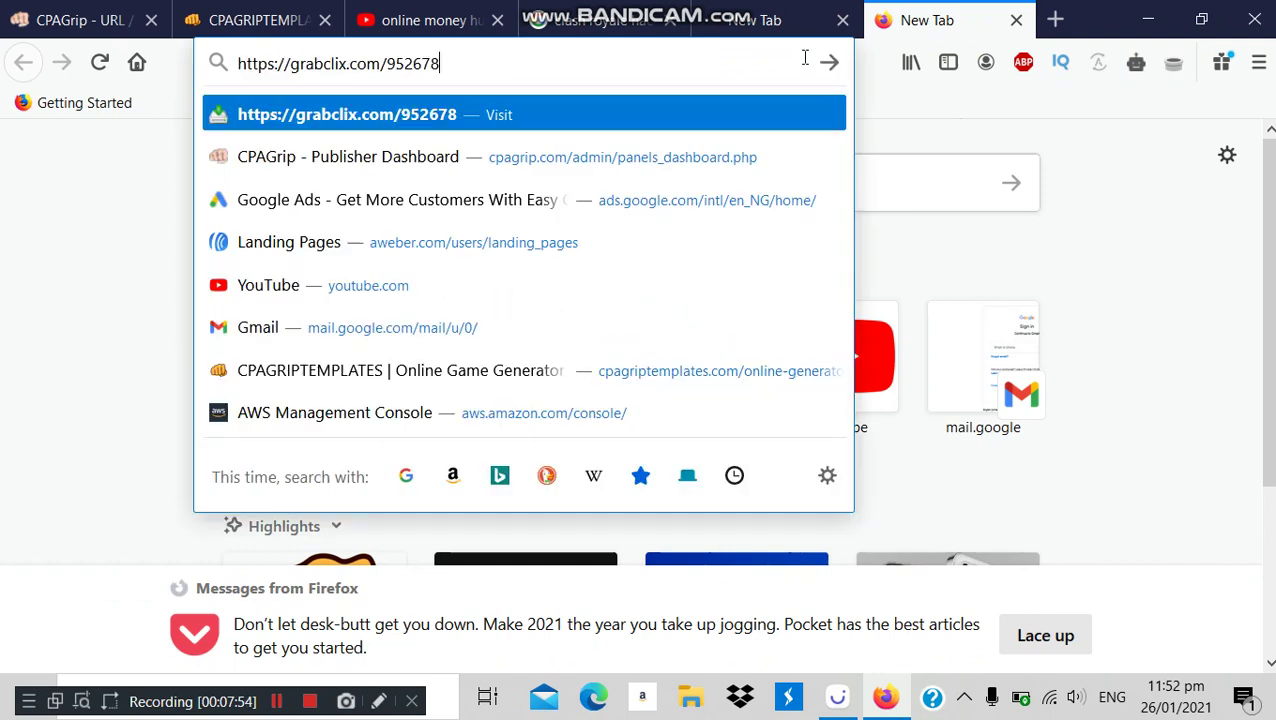
{"action": "key", "text": "Return"}
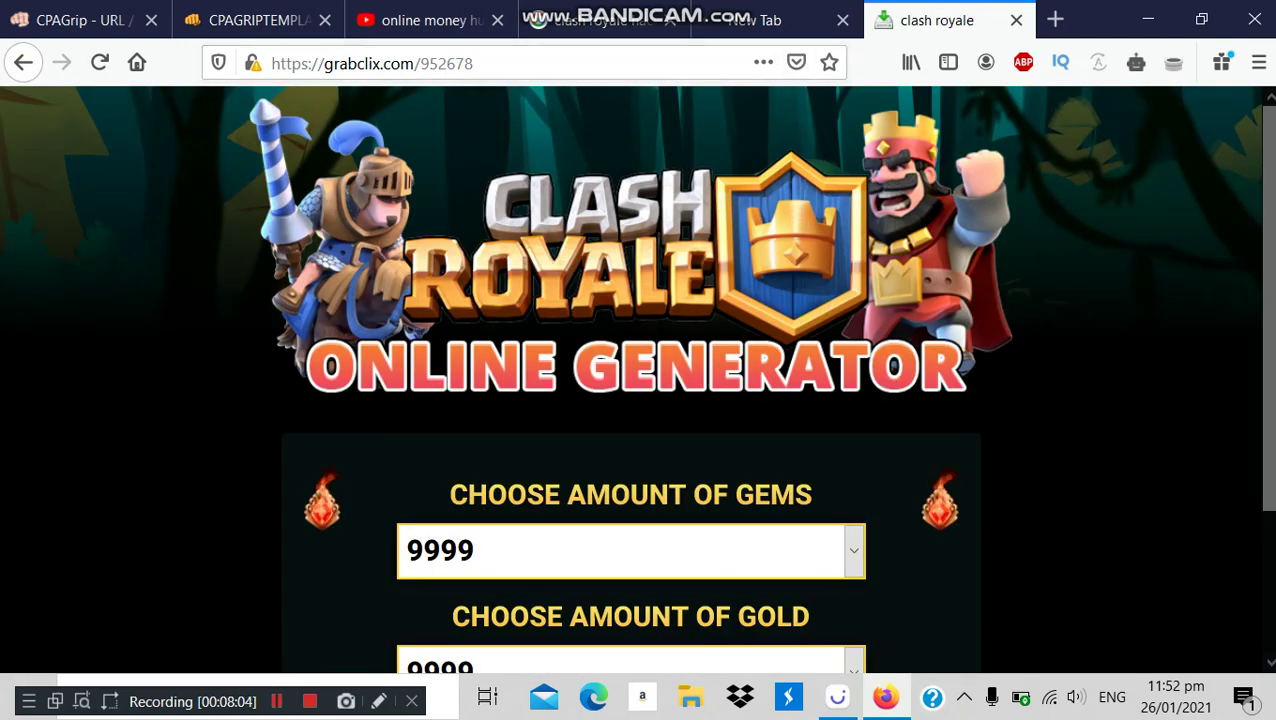
Choose 99999 as the amount of gems on the live Clash Royale page and start the generator
{"action": "scroll", "coordinate": [883, 367], "scroll_direction": "down", "scroll_amount": 2}
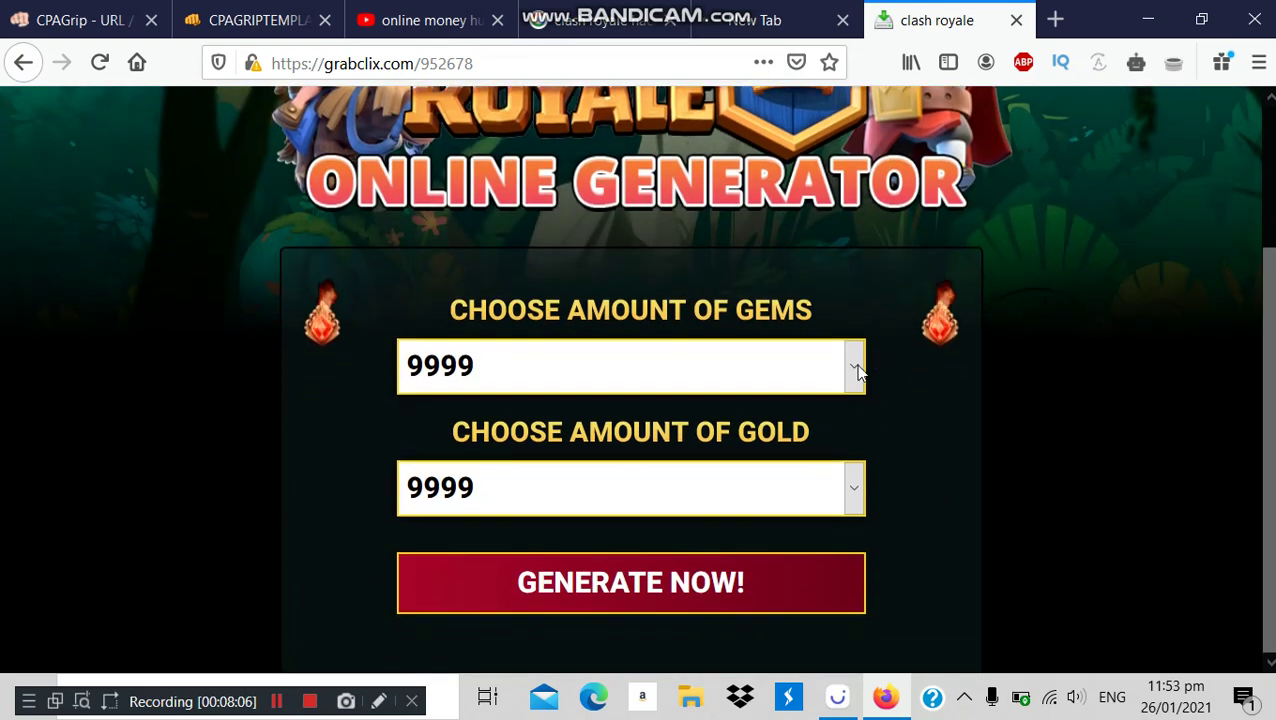
{"action": "left_click", "coordinate": [855, 368]}
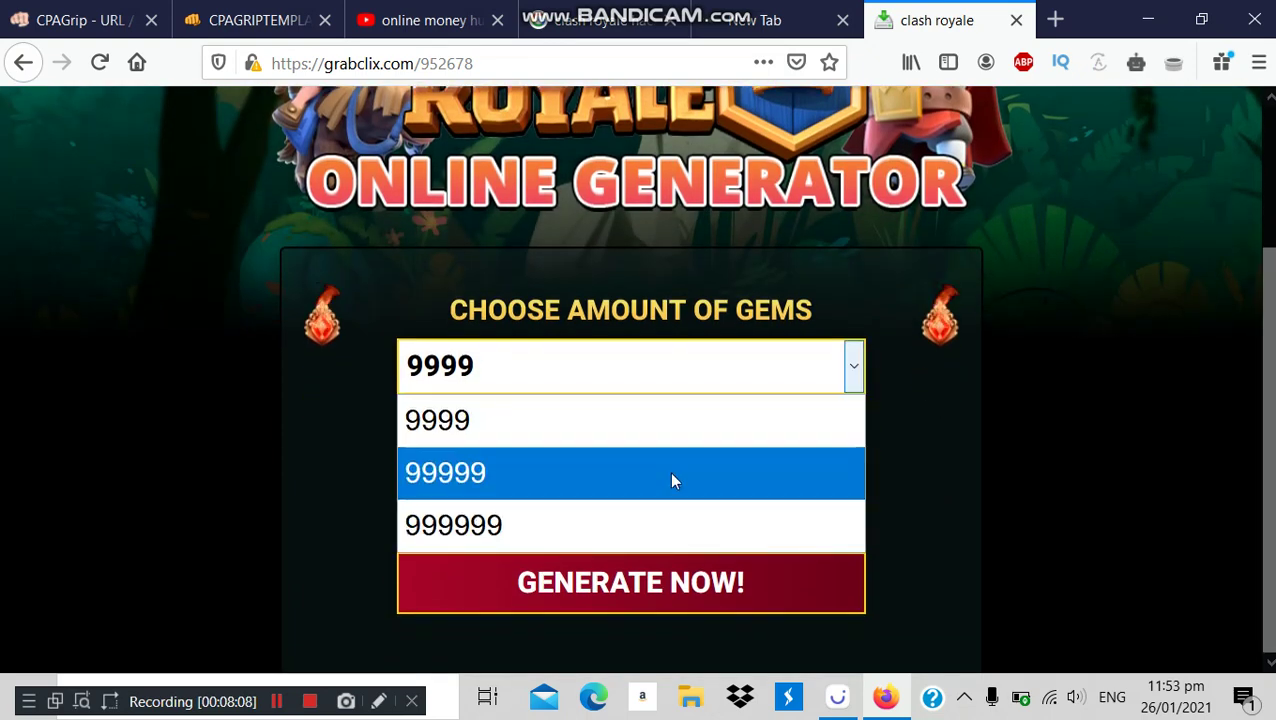
{"action": "left_click", "coordinate": [669, 472]}
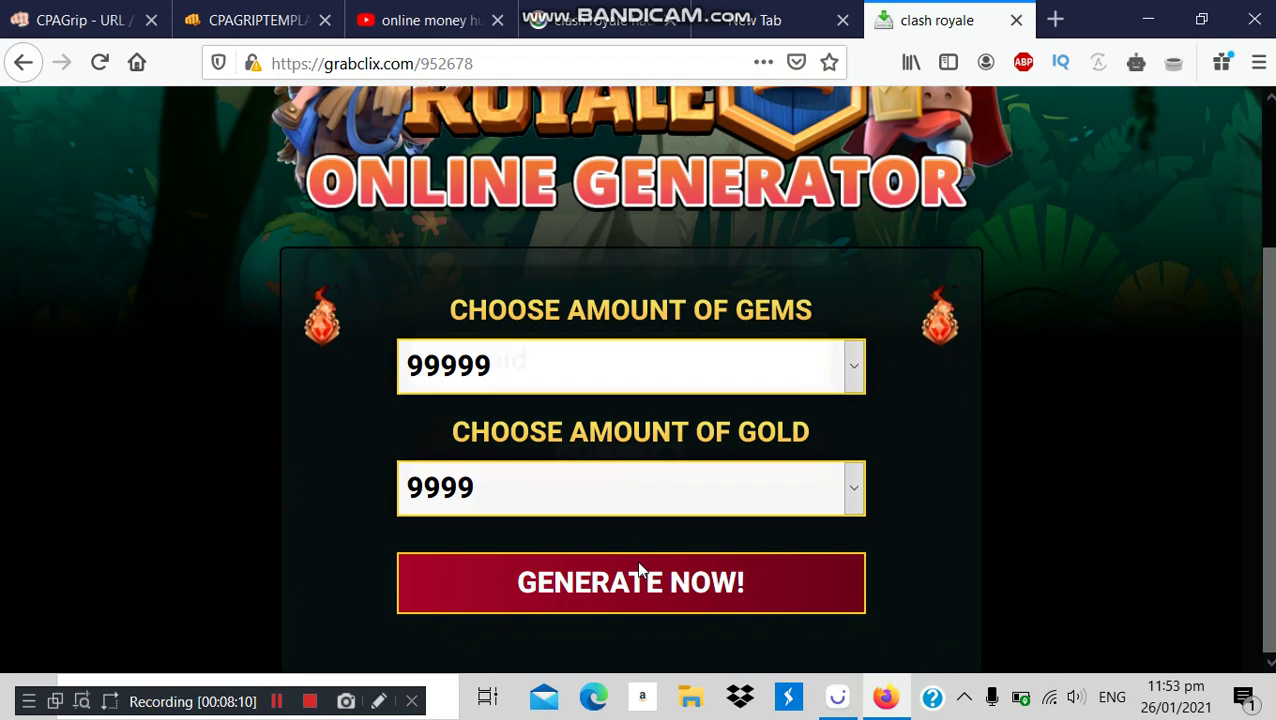
{"action": "left_click", "coordinate": [640, 578]}
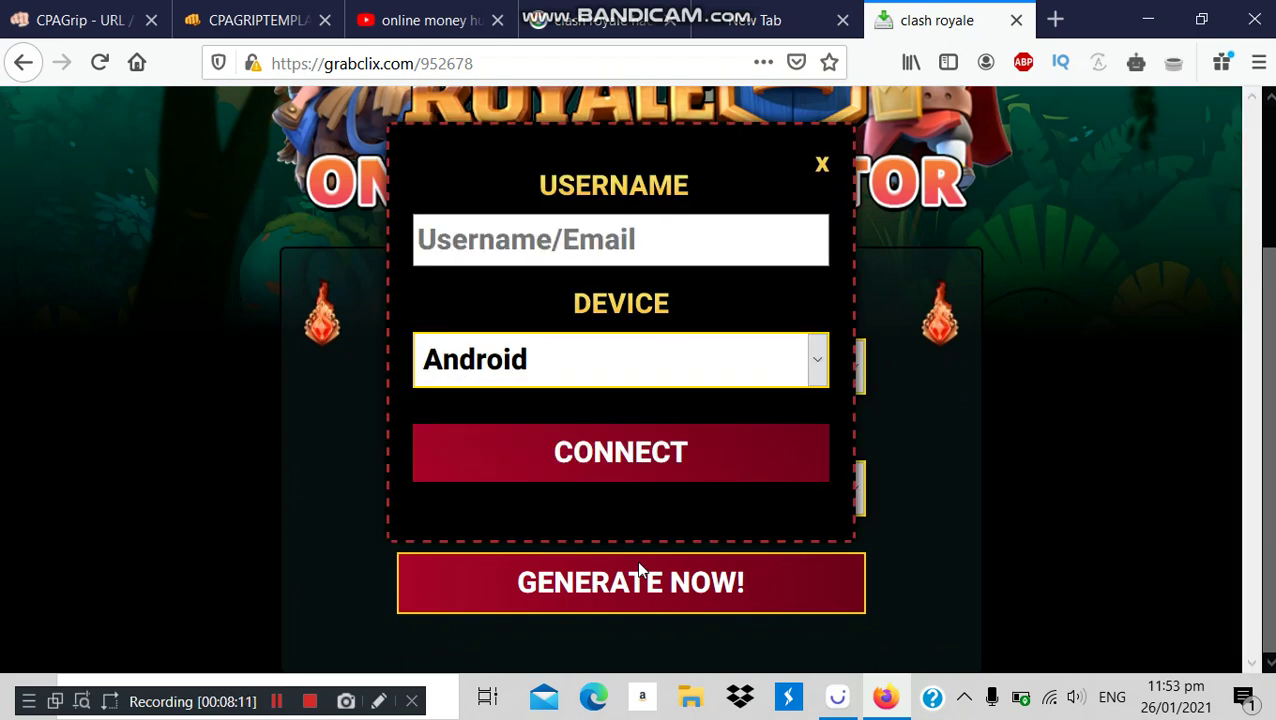
Enter "online" as the username, choose Android as the device and connect to bring up the human verification
{"action": "left_click", "coordinate": [622, 226]}
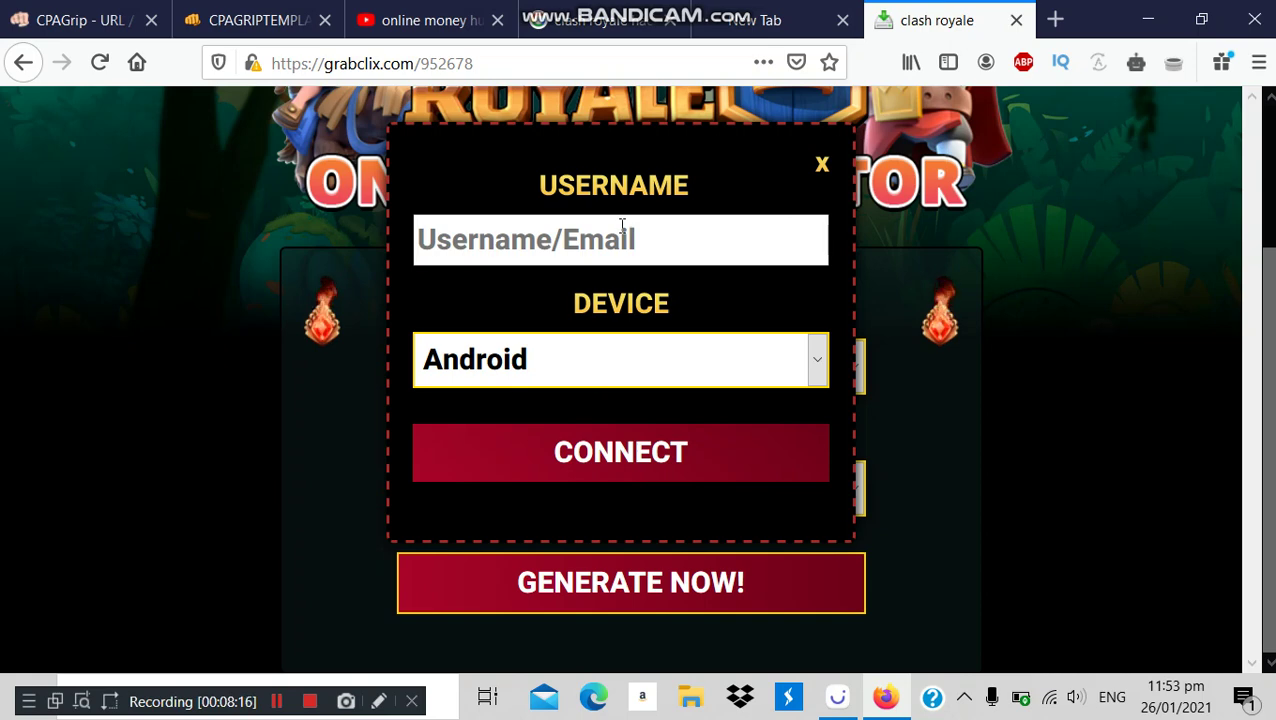
{"action": "type", "text": "online"}
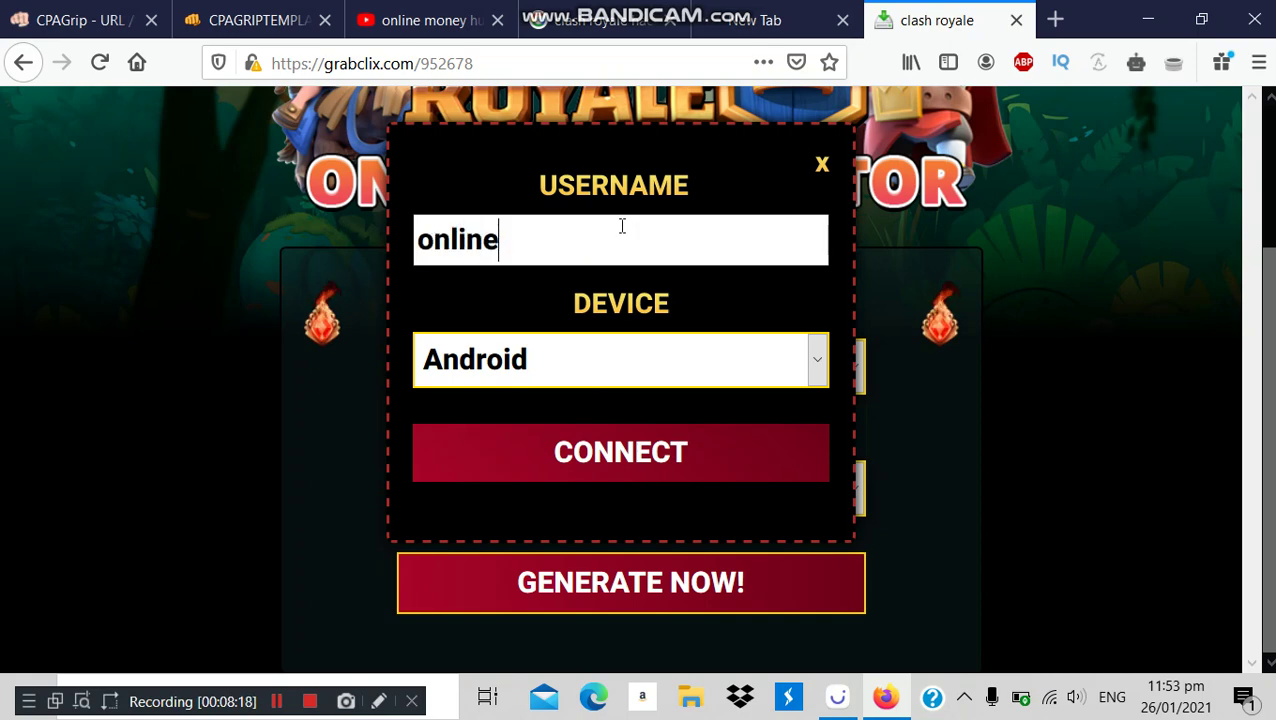
{"action": "left_click", "coordinate": [817, 360]}
{"action": "left_click", "coordinate": [760, 401]}
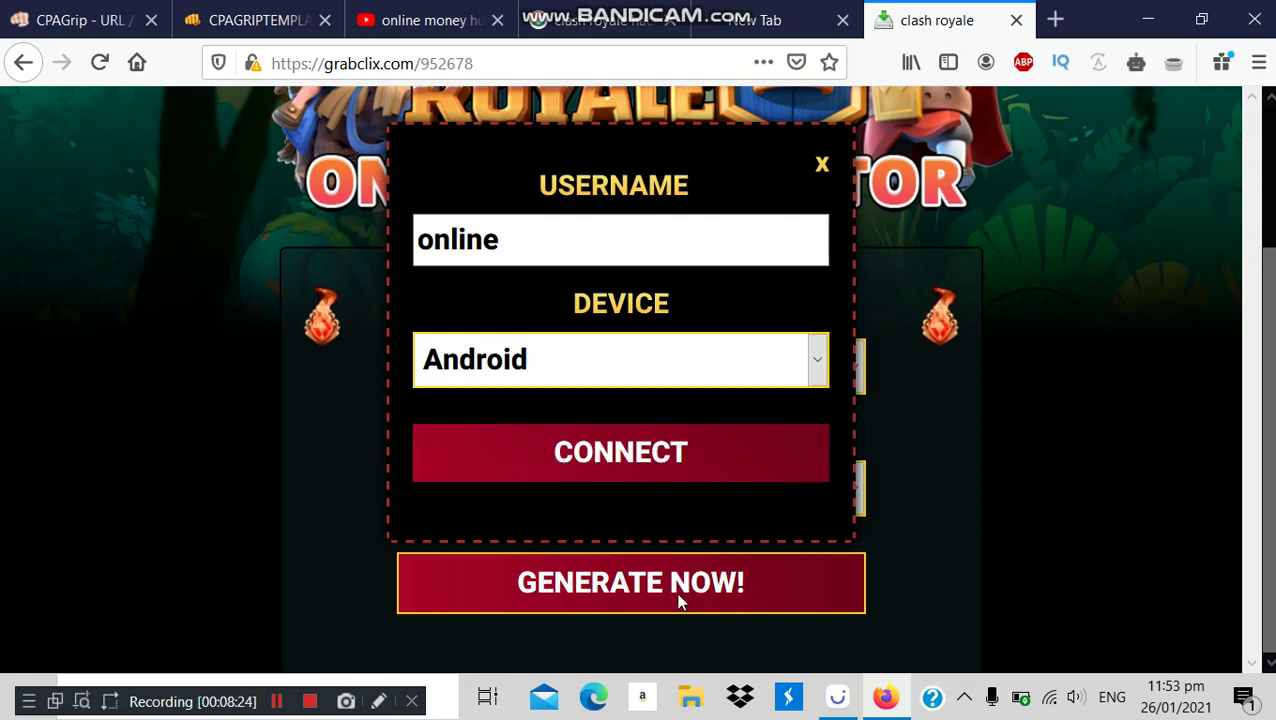
{"action": "left_click", "coordinate": [659, 463]}
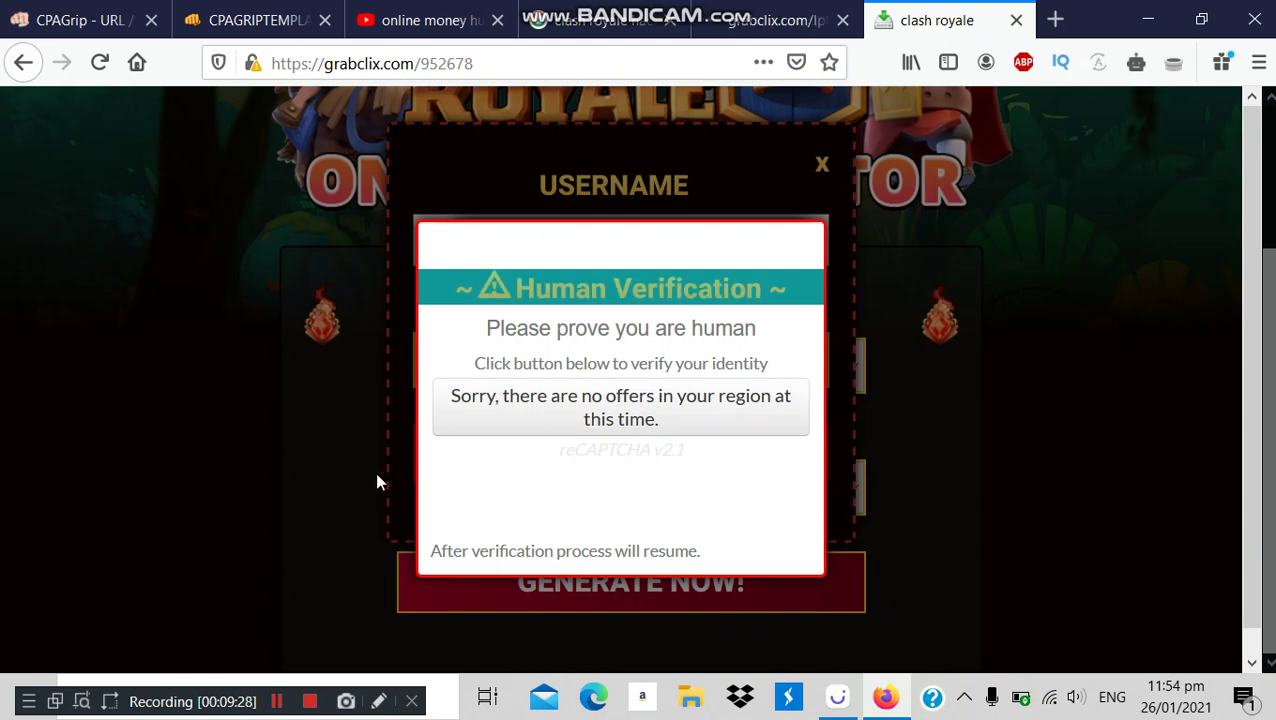
Switch to the live Iphone 12 Giveaway page and examine its offer area and three entry steps
{"action": "left_click", "coordinate": [769, 18]}
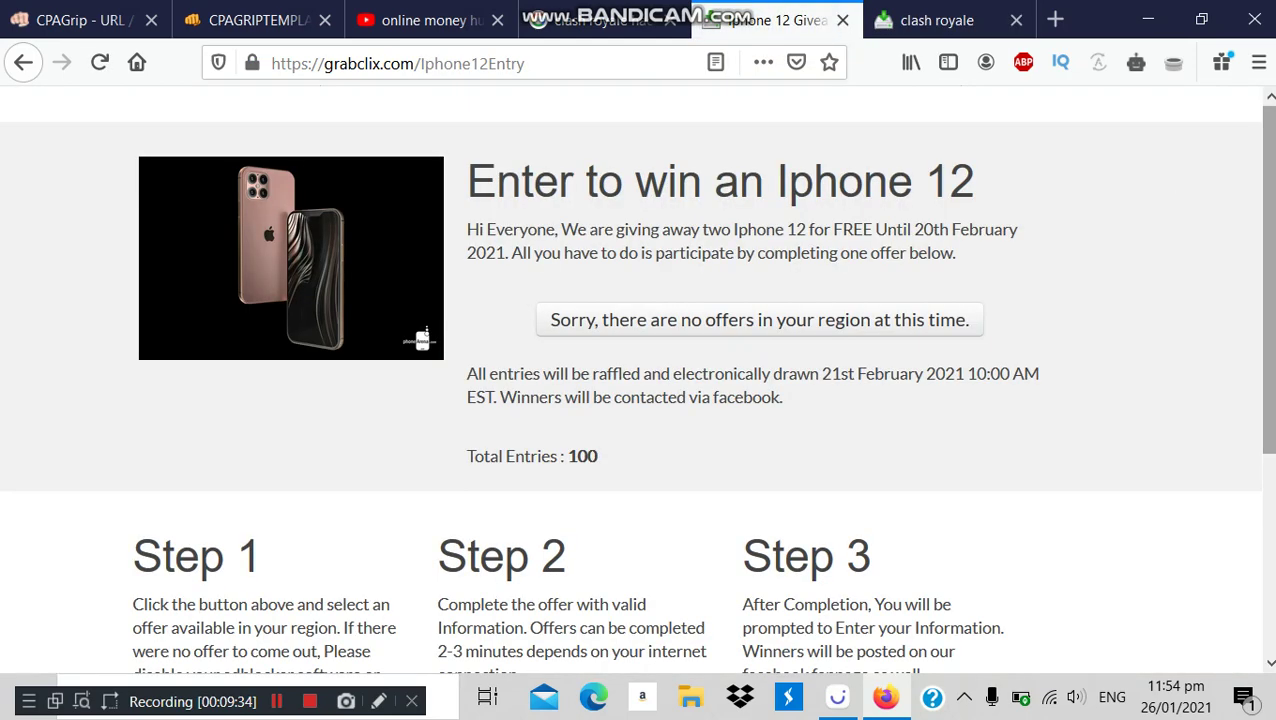
{"action": "scroll", "coordinate": [1268, 183], "scroll_direction": "down", "scroll_amount": 2}
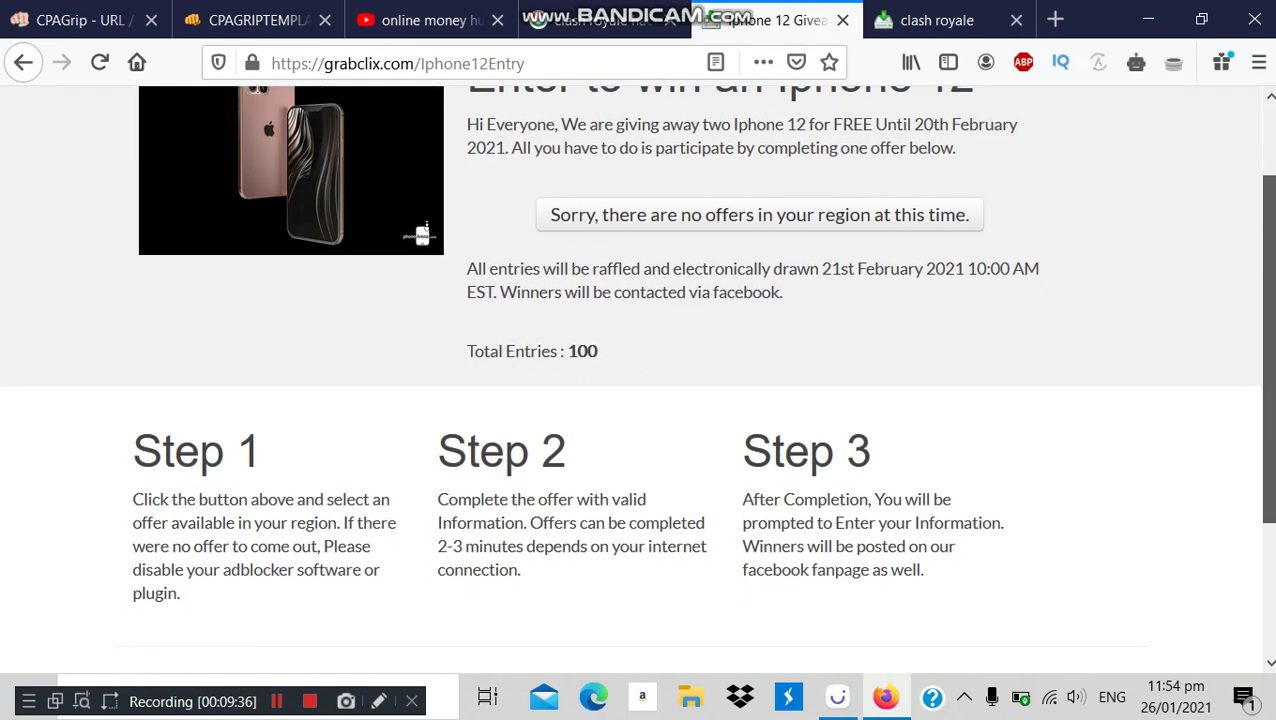
{"action": "scroll", "coordinate": [1268, 183], "scroll_direction": "down", "scroll_amount": 1}
{"action": "scroll", "coordinate": [1268, 183], "scroll_direction": "up", "scroll_amount": 3}
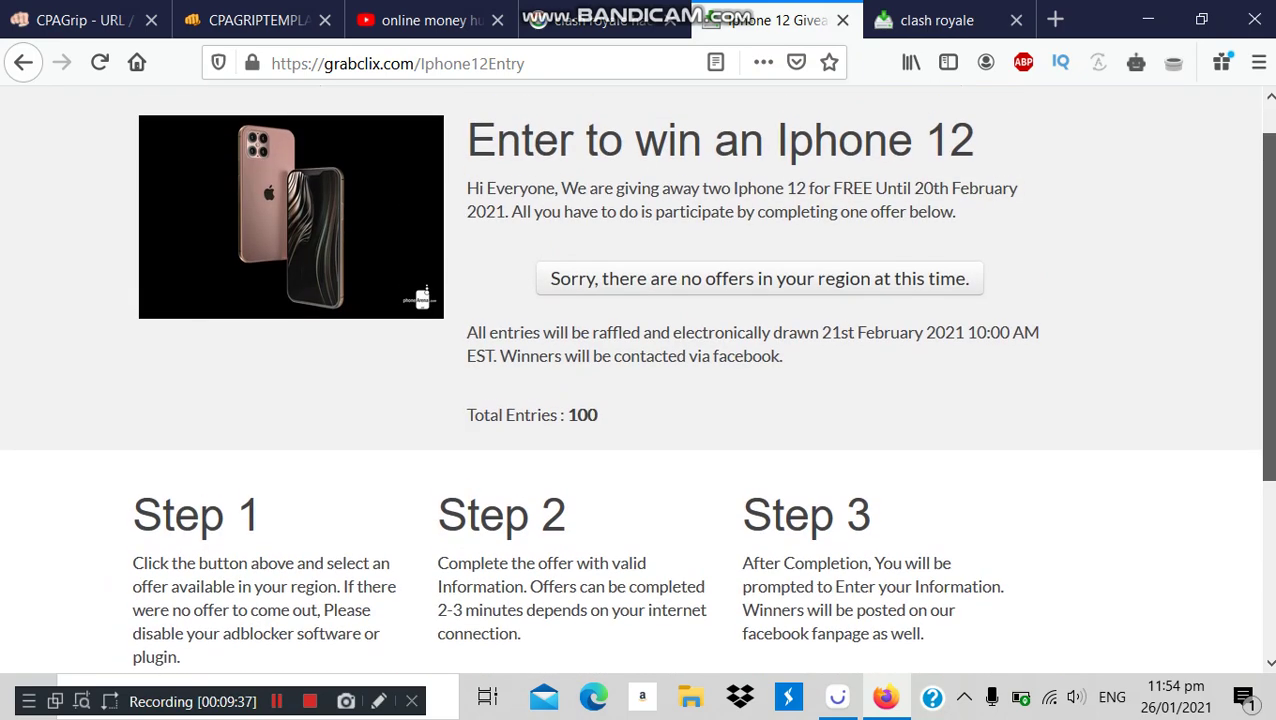
Check the Clash Royale page's human verification box again, and switch to the online money hustle YouTube channel
{"action": "left_click", "coordinate": [955, 9]}
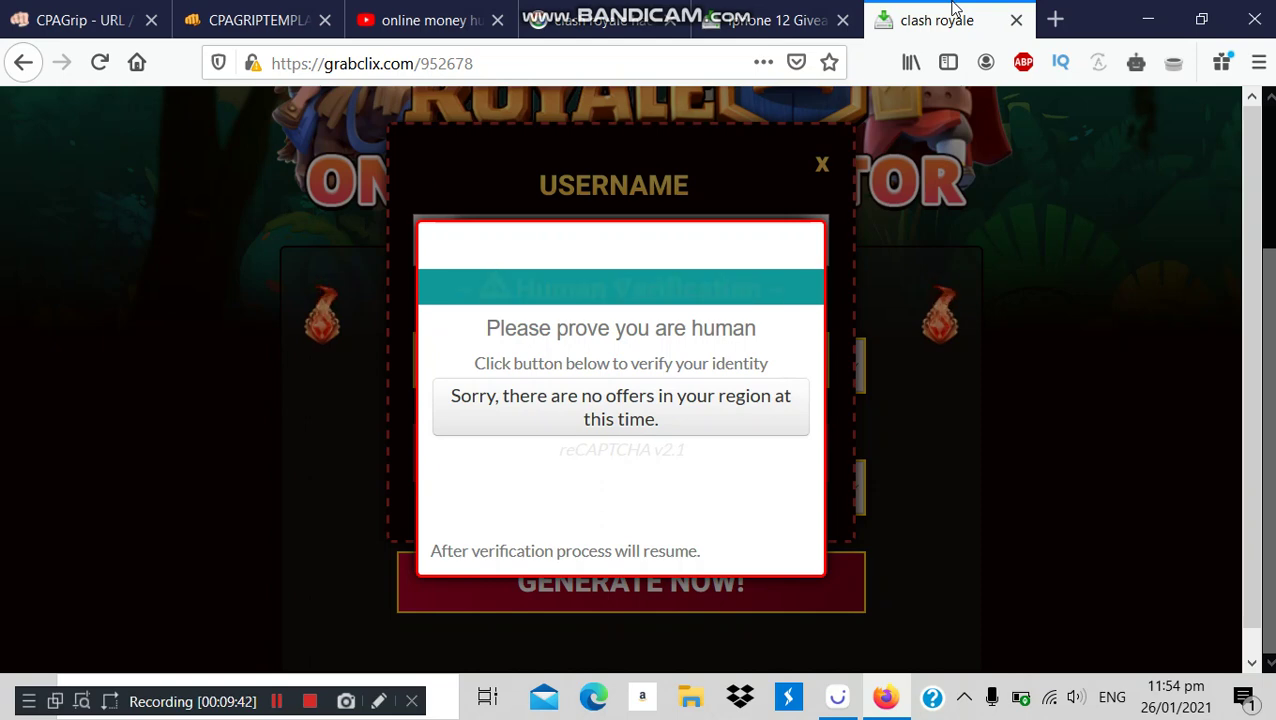
{"action": "left_click", "coordinate": [428, 20]}
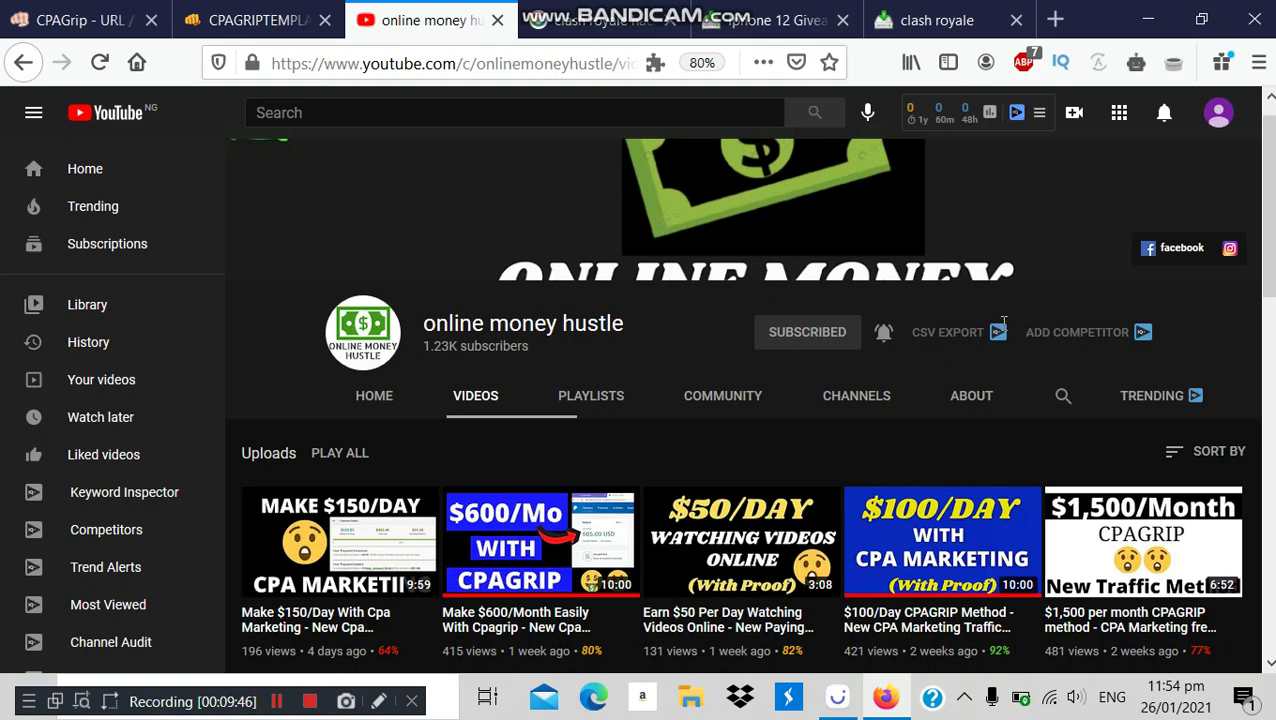